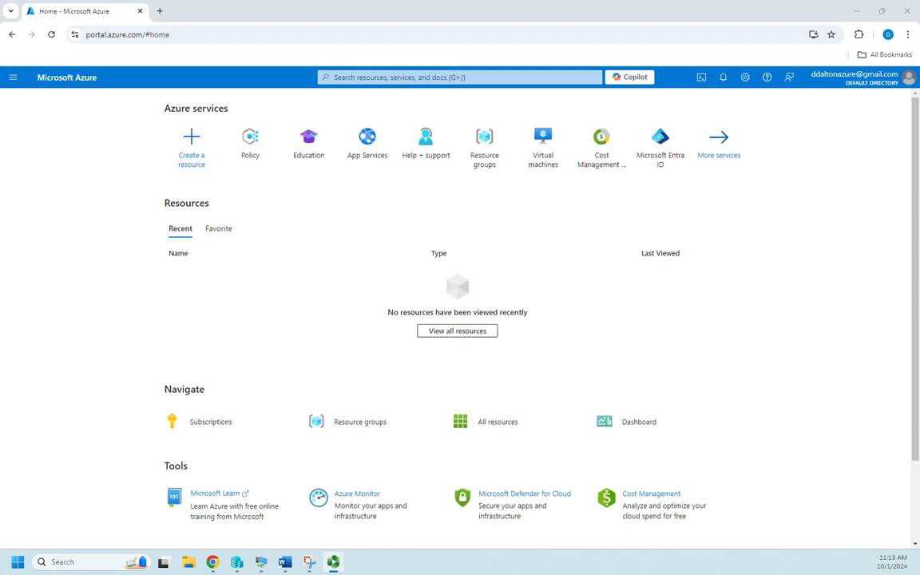
Search the portal for "policy" and open the Policy service.
click(13, 78)
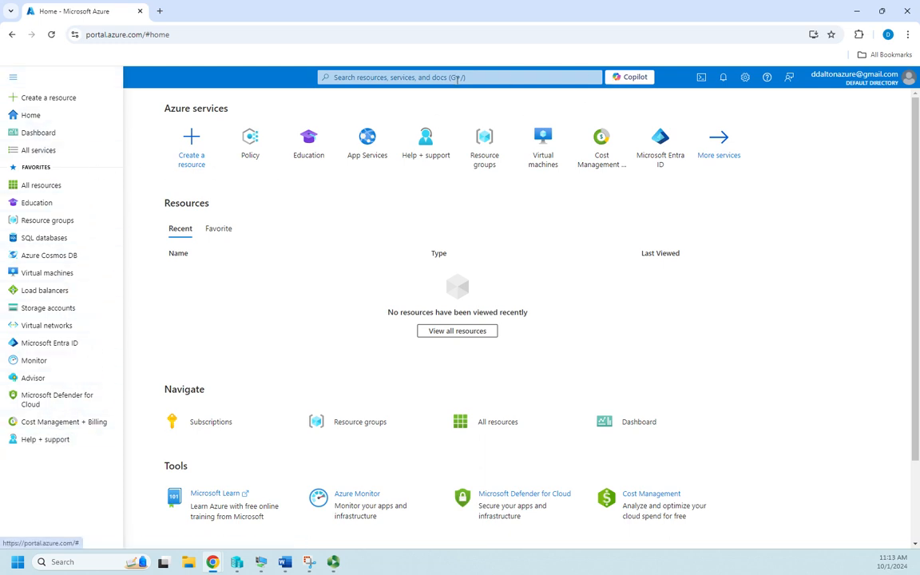
click(238, 78)
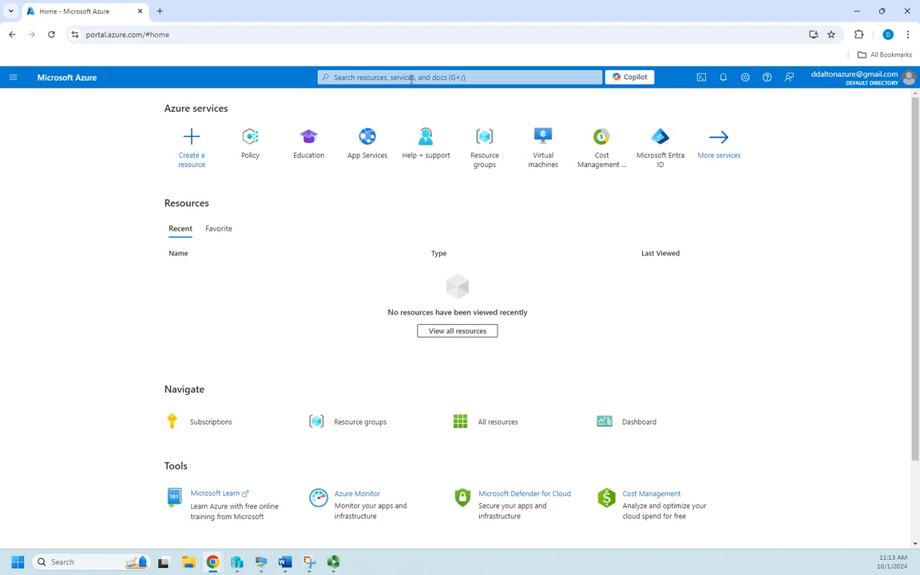
click(496, 78)
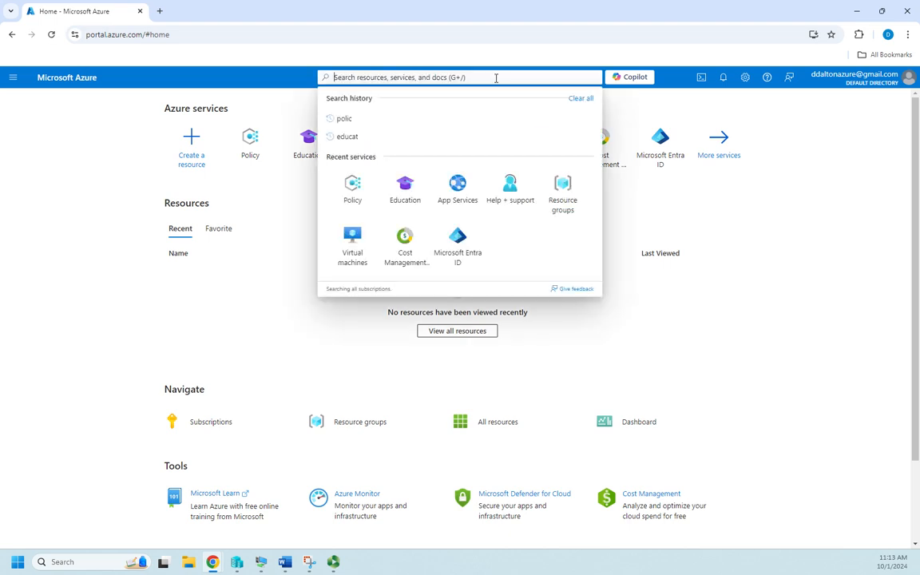
text(policy)
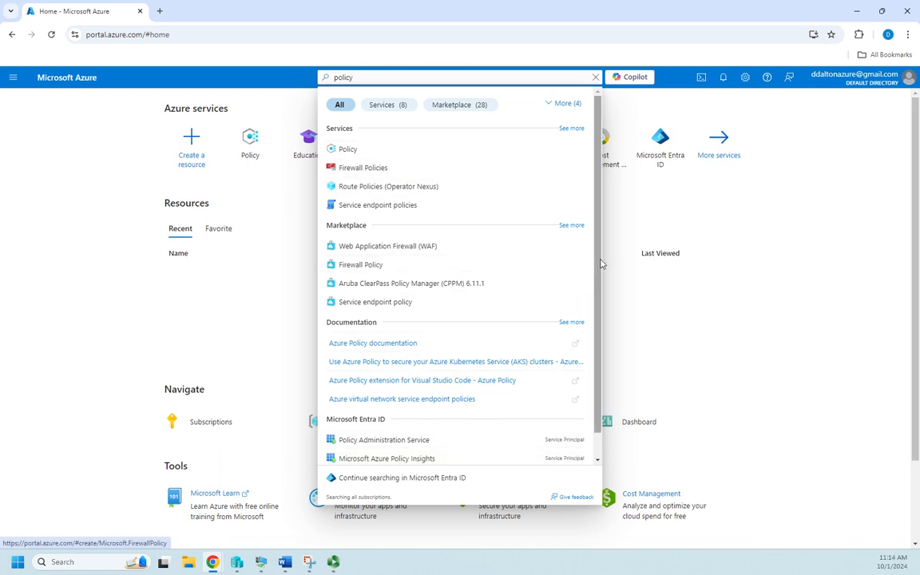
scroll(600, 273, down, 1)
scroll(595, 137, up, 1)
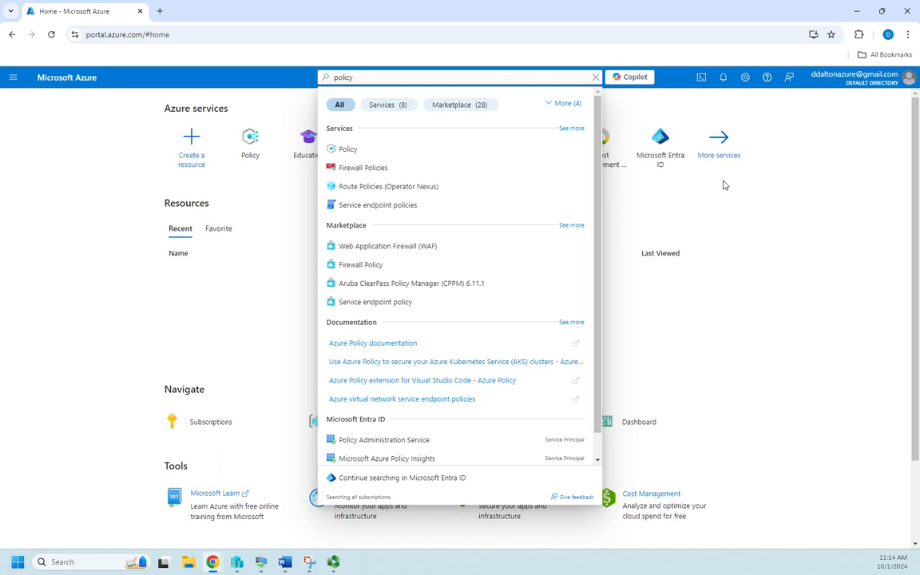
click(346, 152)
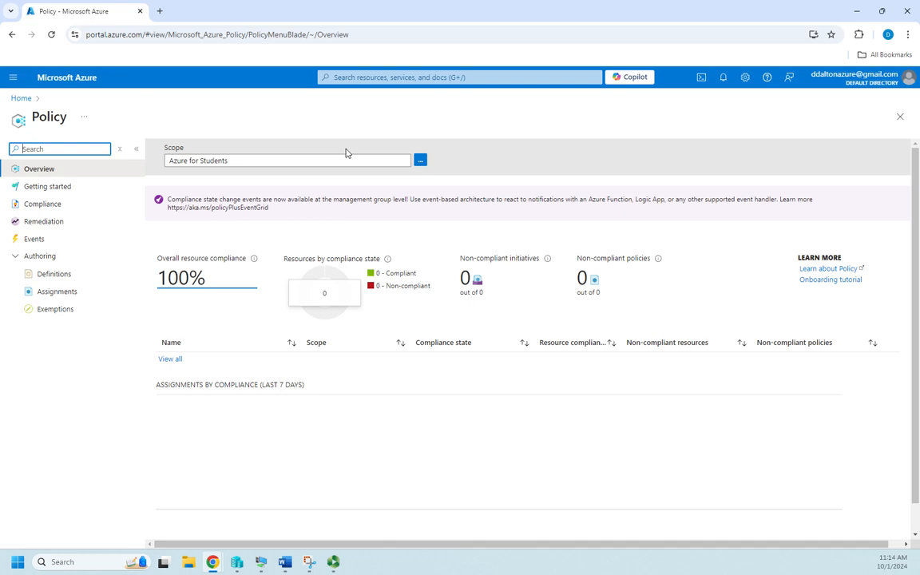
Examine the subscription and resource group choices for the Policy overview's scope, leaving the scope as it is.
click(420, 162)
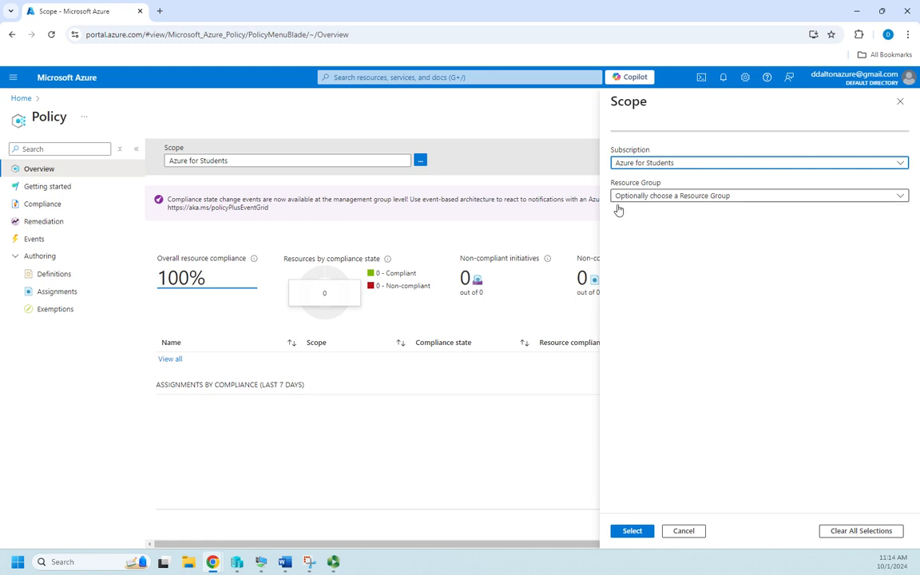
click(903, 197)
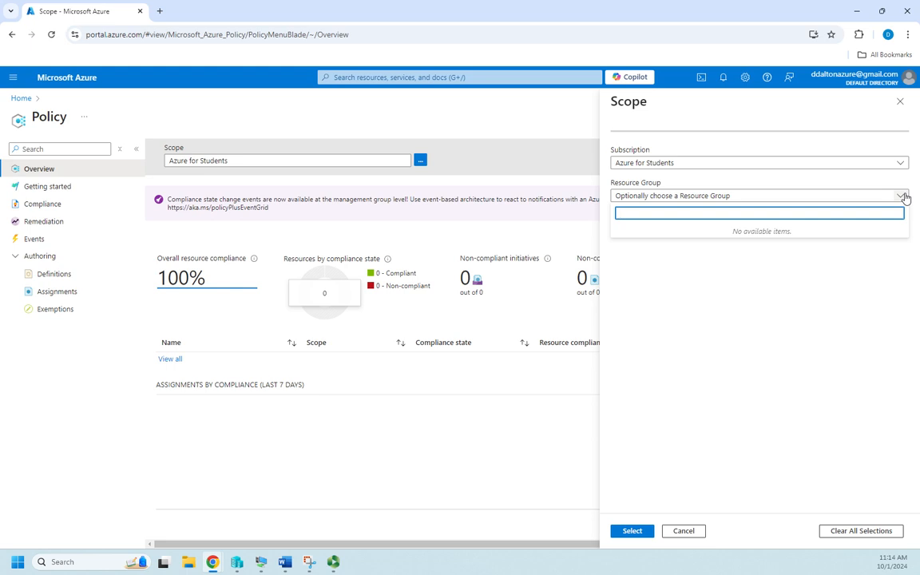
click(904, 196)
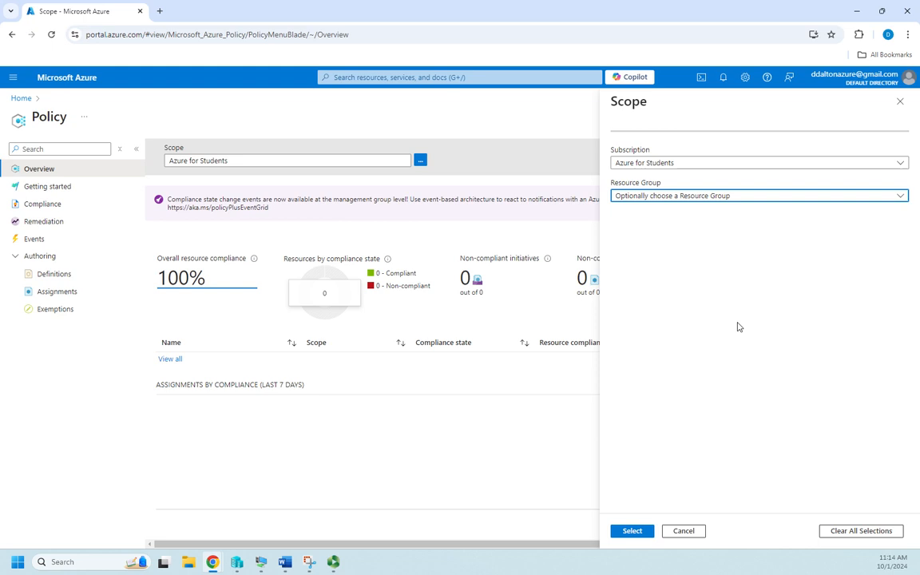
click(900, 101)
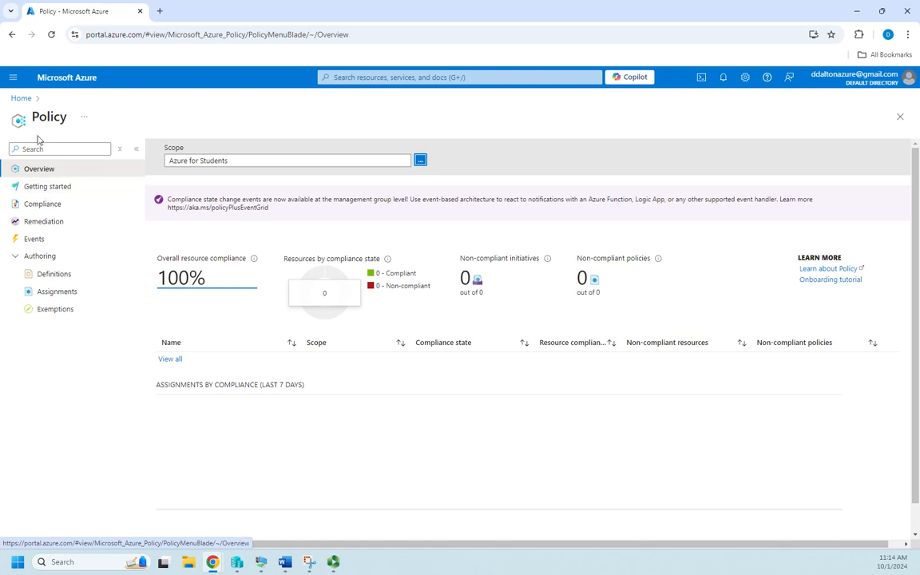
View the Getting started and Compliance pages and examine the compliance filters for scope and definition type.
click(38, 186)
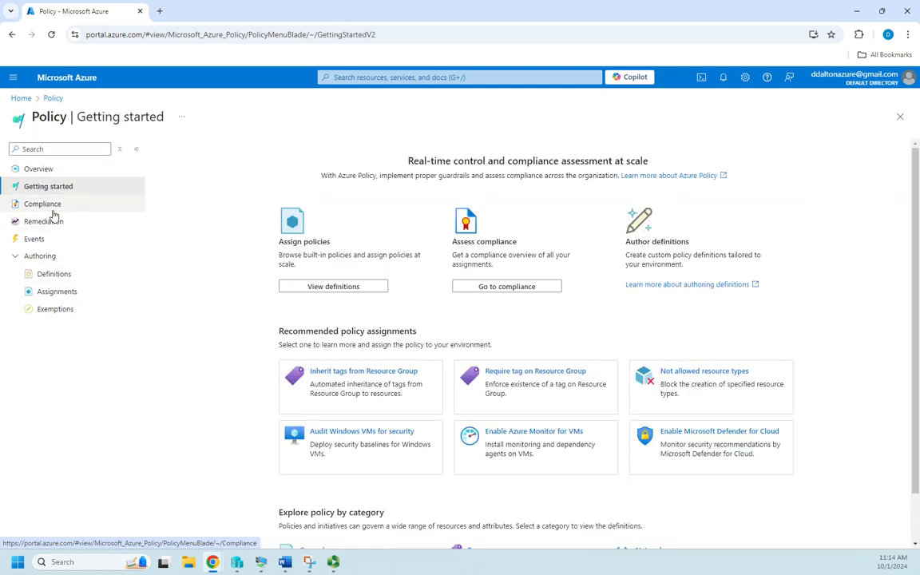
click(48, 206)
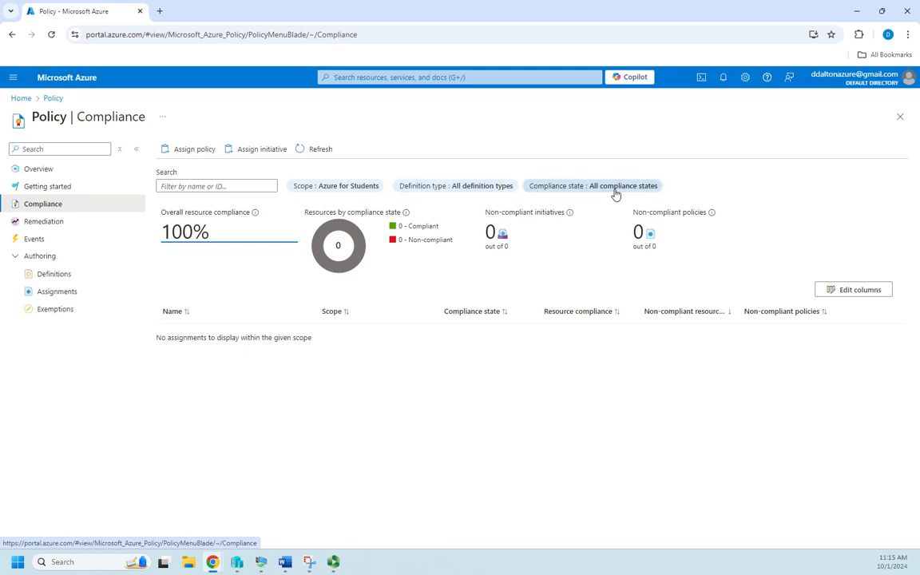
click(345, 189)
click(771, 198)
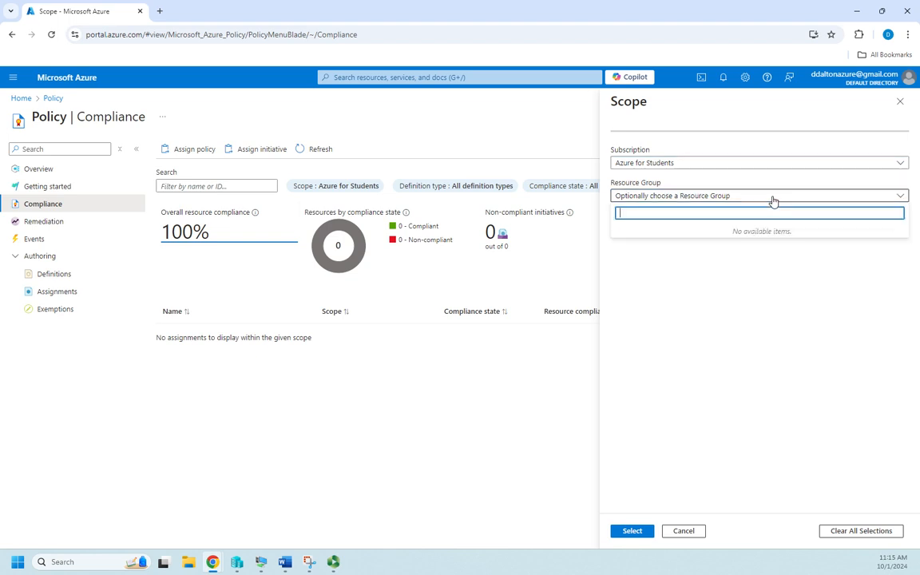
click(771, 199)
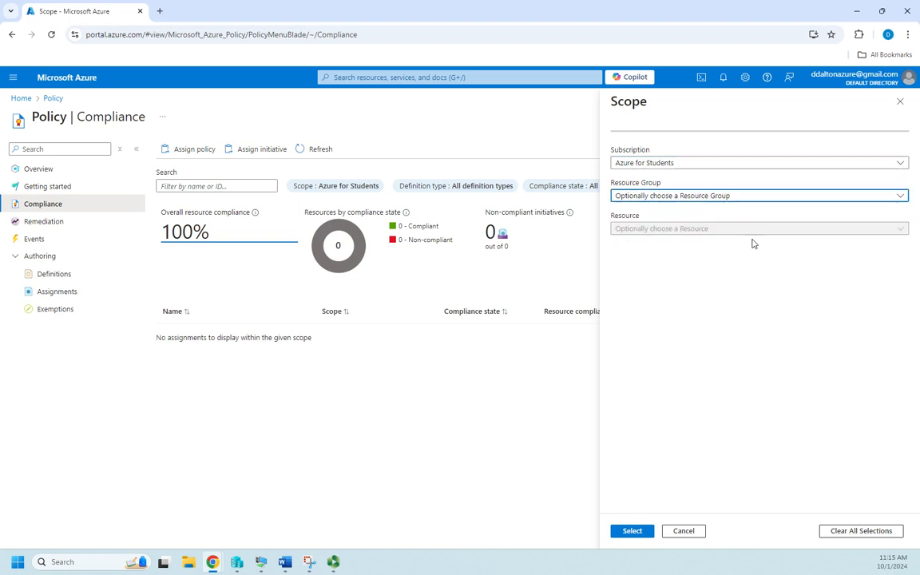
click(462, 188)
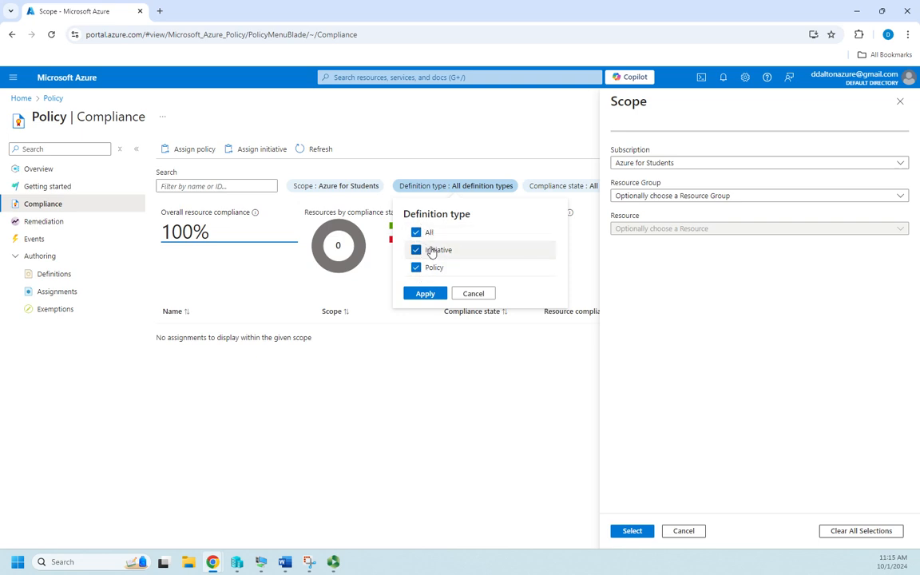
click(488, 301)
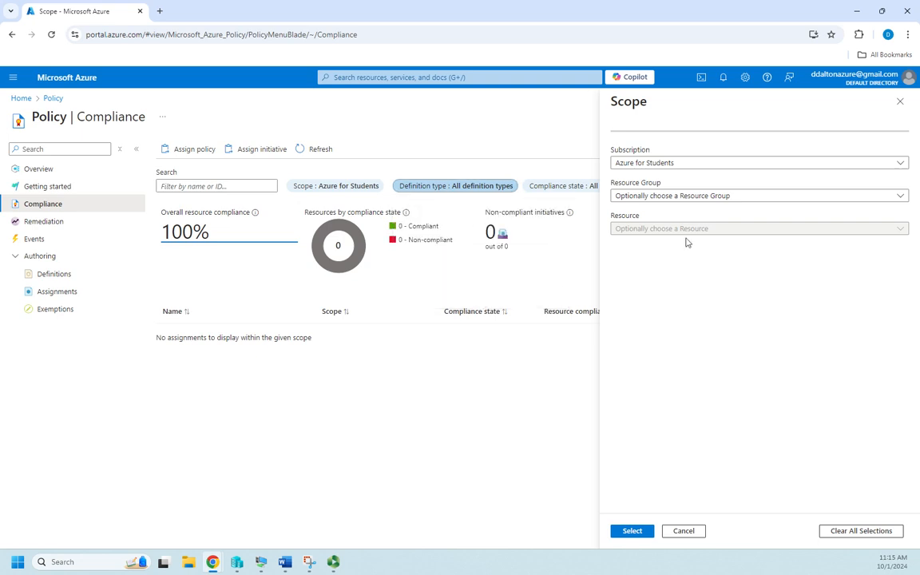
click(899, 102)
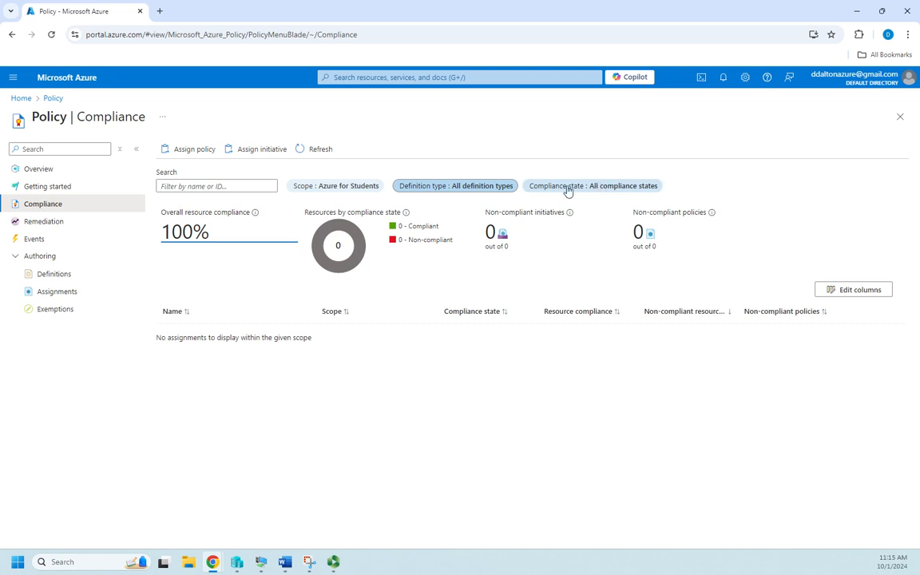
Look over the Remediation and Events pages and open the policy Definitions page.
click(55, 227)
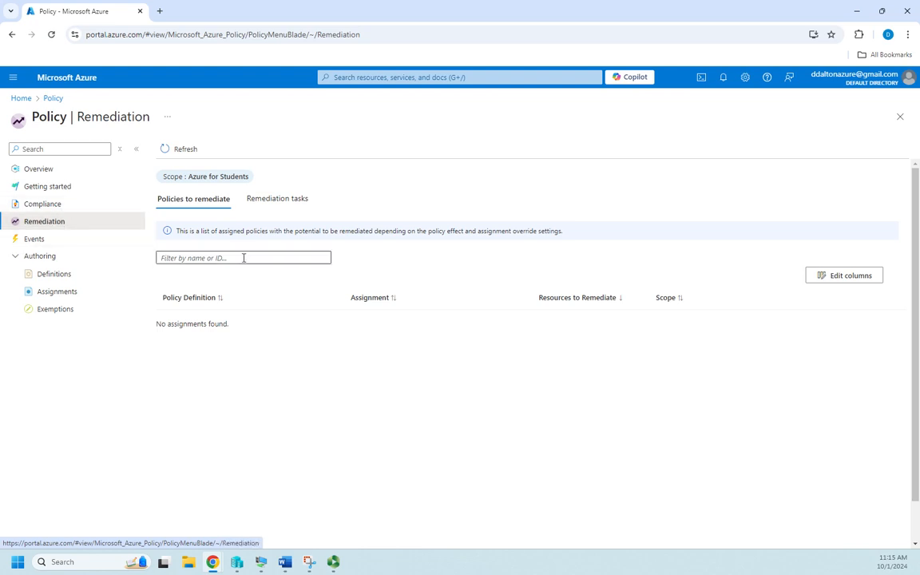
click(40, 242)
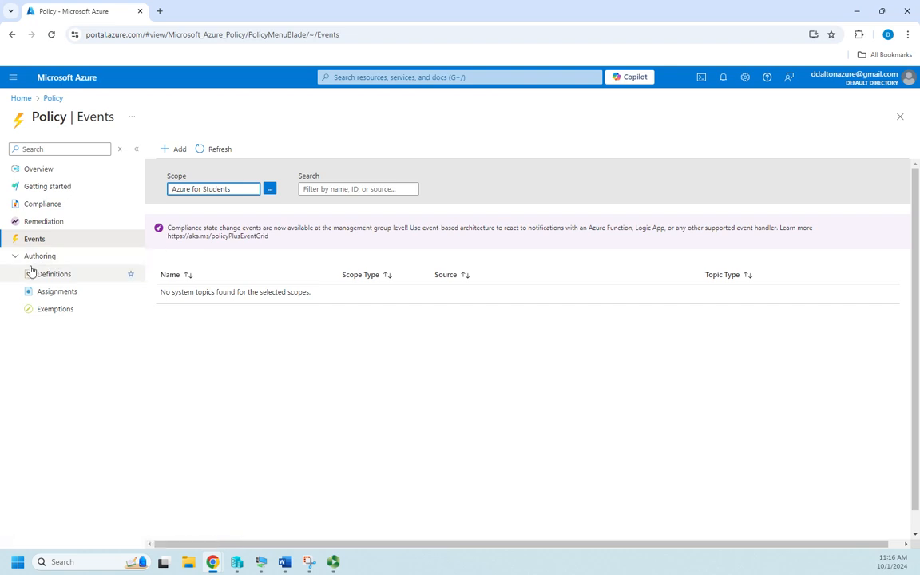
click(48, 260)
click(58, 257)
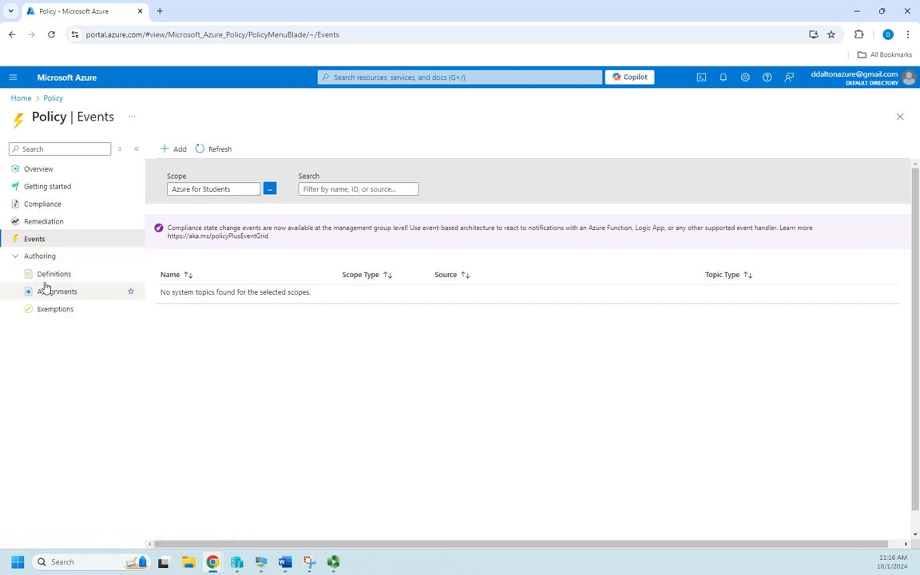
click(46, 278)
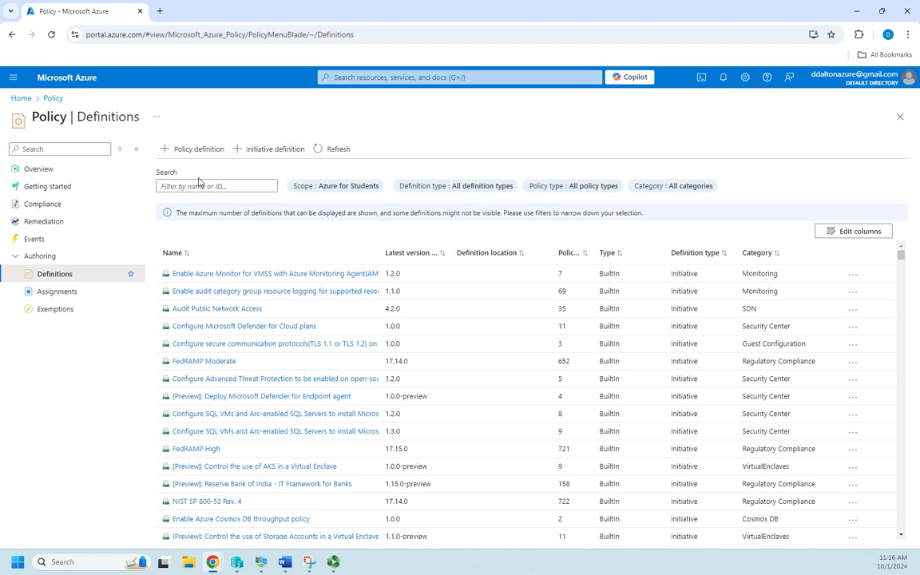
Examine the definition type, policy type and category filter options and browse the list of policy definitions.
click(476, 185)
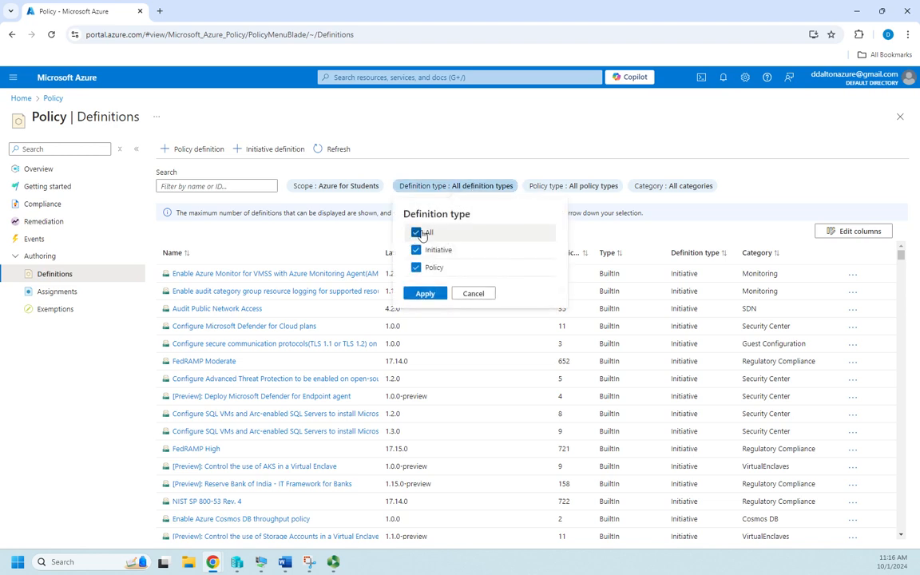
click(551, 190)
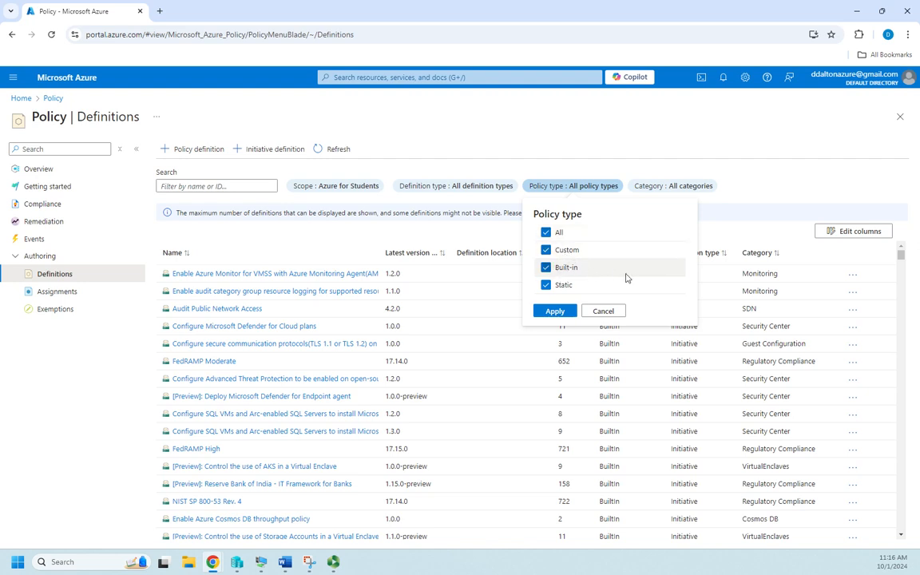
click(652, 187)
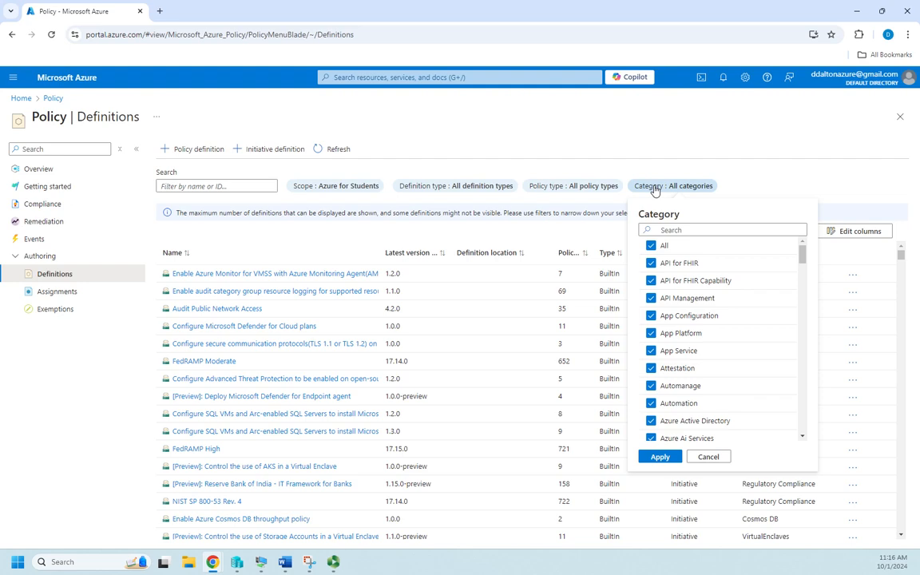
click(651, 245)
scroll(707, 307, down, 2)
scroll(707, 307, up, 2)
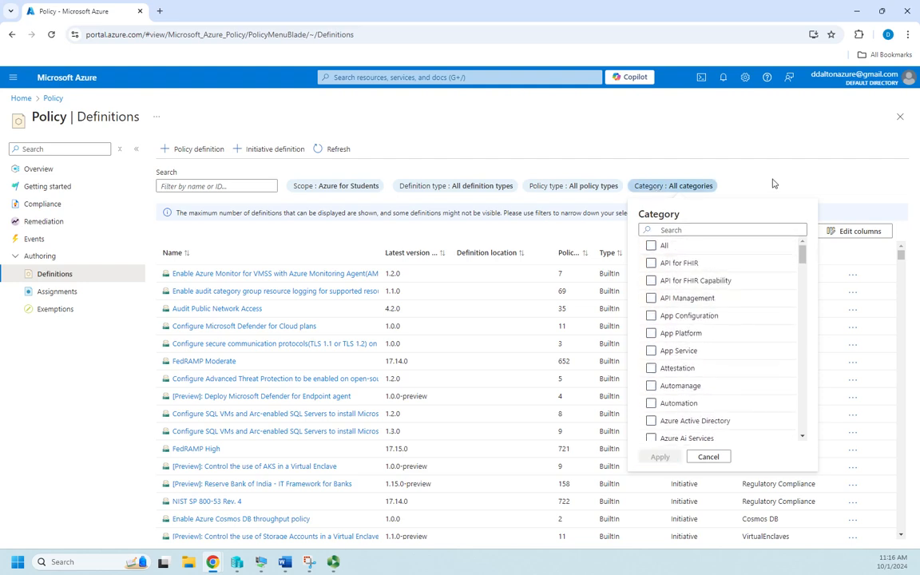
click(772, 180)
scroll(754, 356, down, 10)
scroll(754, 348, down, 5)
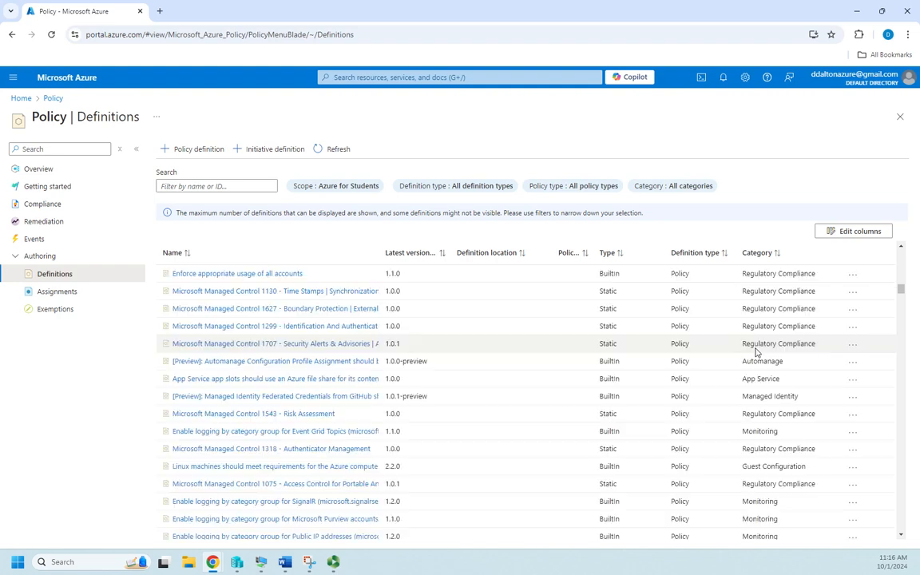
scroll(755, 352, up, 15)
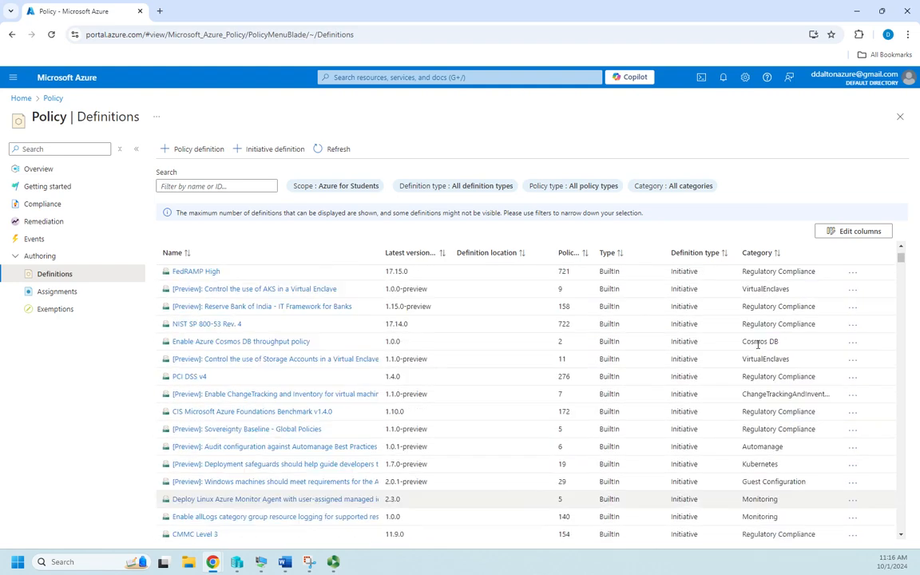
Filter the policy definitions to show only the General category.
click(678, 186)
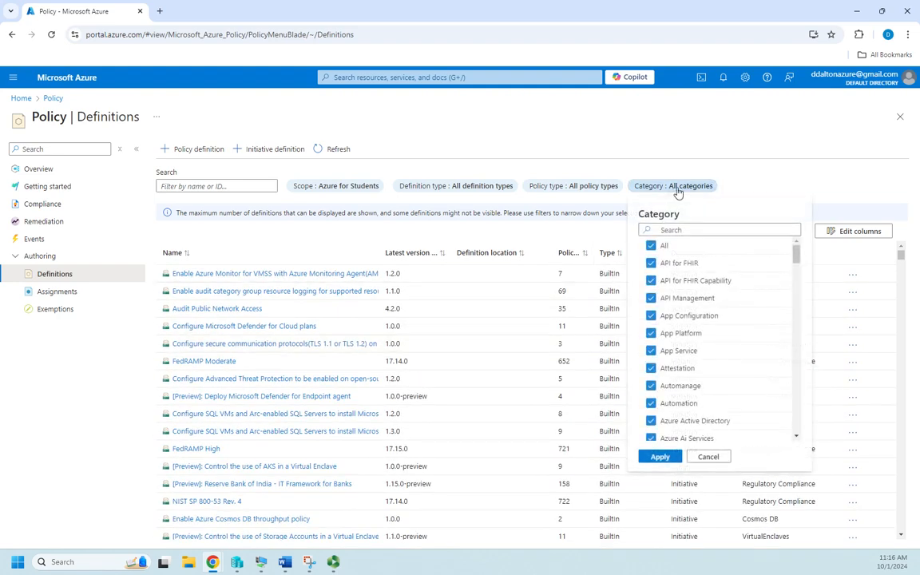
click(665, 246)
click(669, 230)
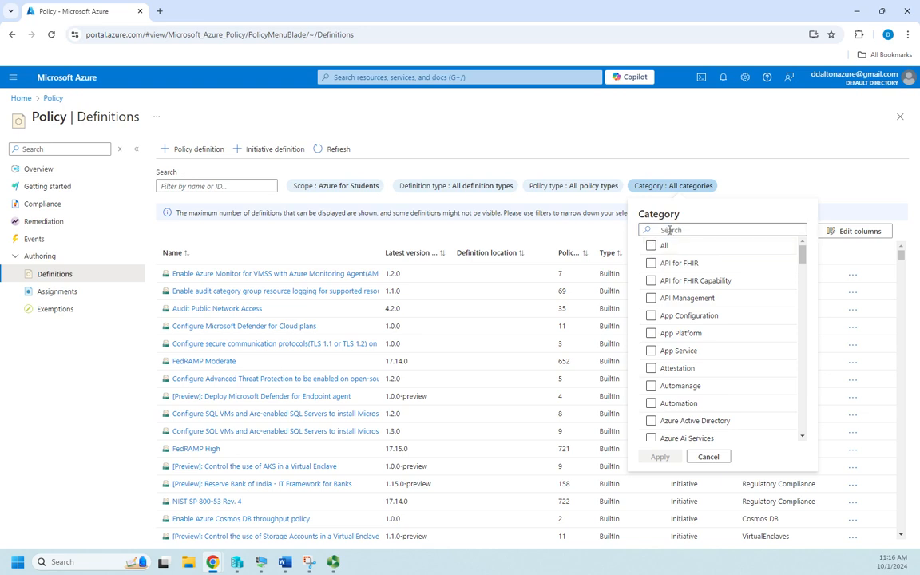
text(general)
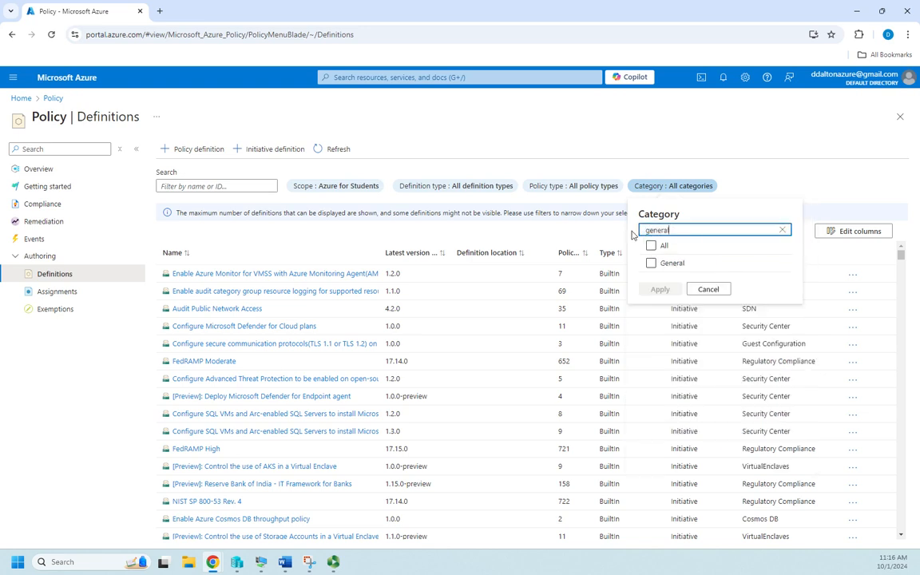
click(679, 247)
click(650, 263)
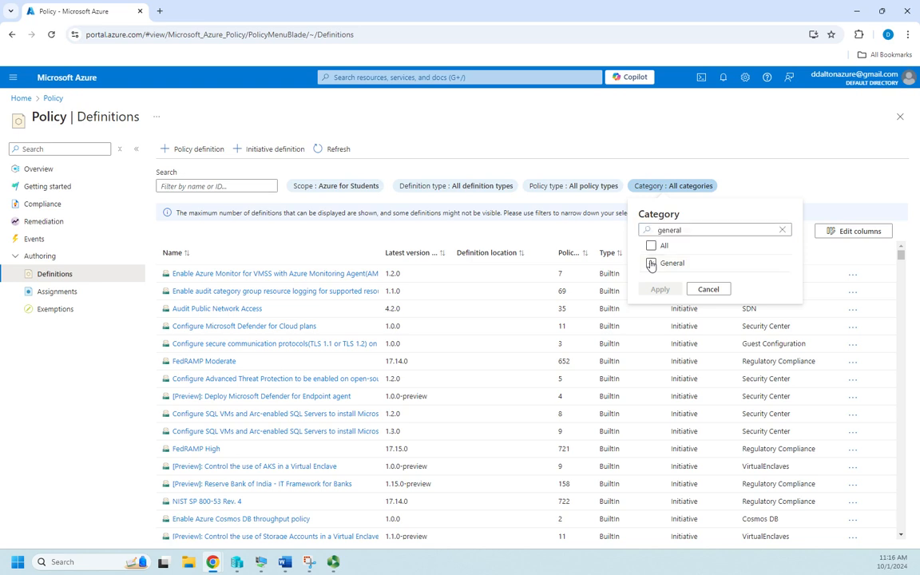
click(661, 289)
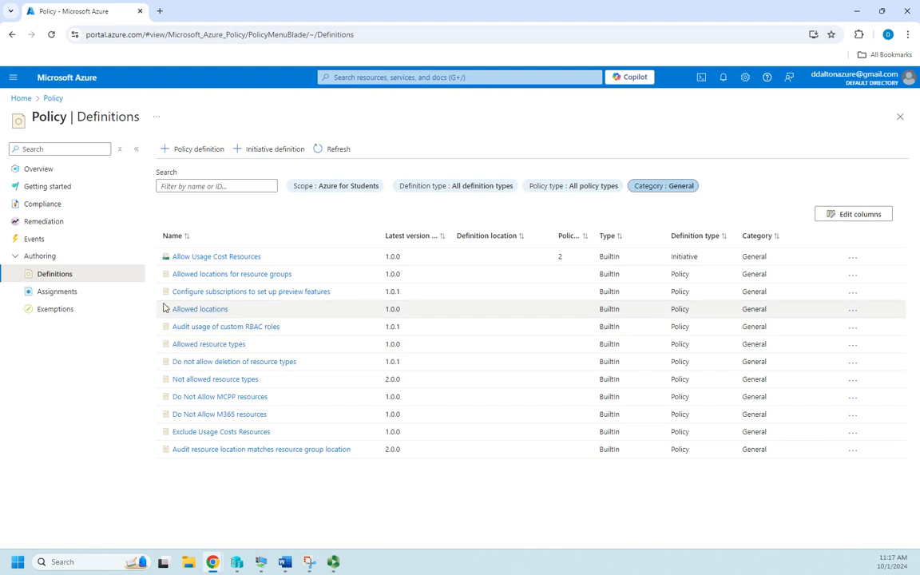
Open the Allowed locations policy definition and read through its JSON code.
click(221, 314)
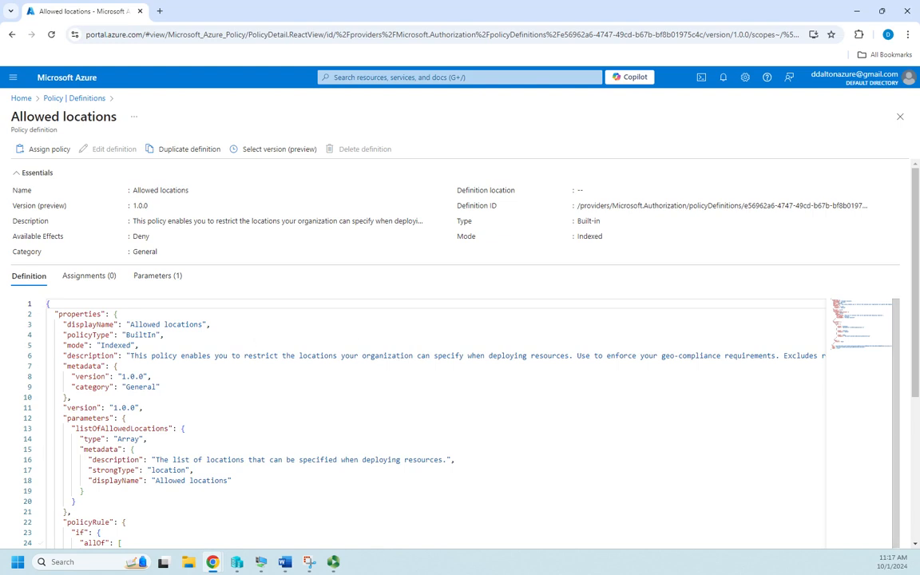
scroll(238, 344, down, 3)
scroll(242, 348, down, 5)
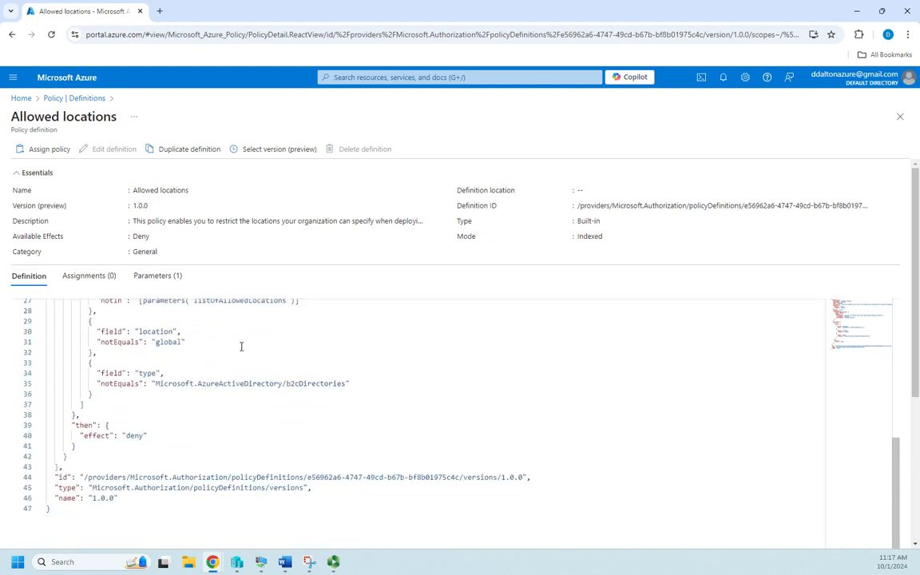
scroll(245, 349, up, 3)
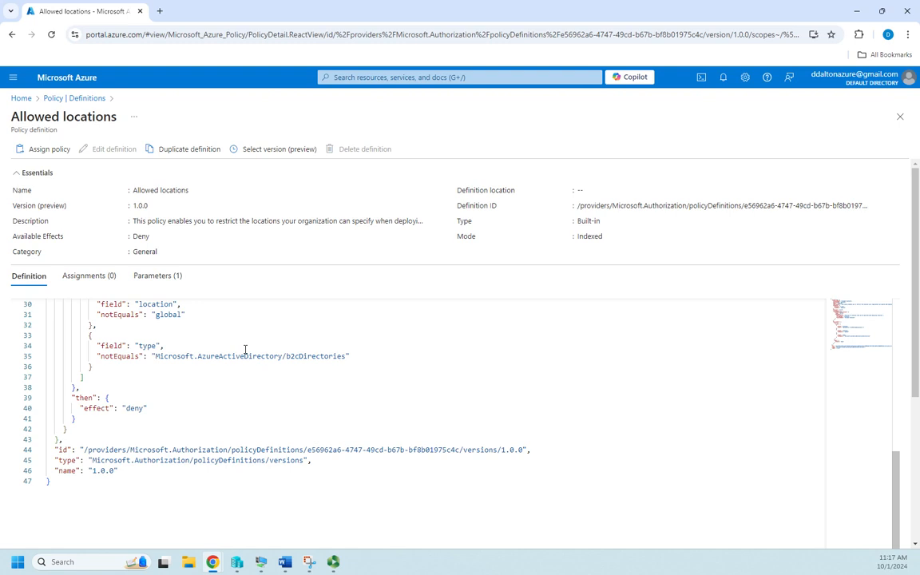
Review the JSON code, assignments and parameters of the Allowed locations policy definition.
scroll(245, 349, up, 4)
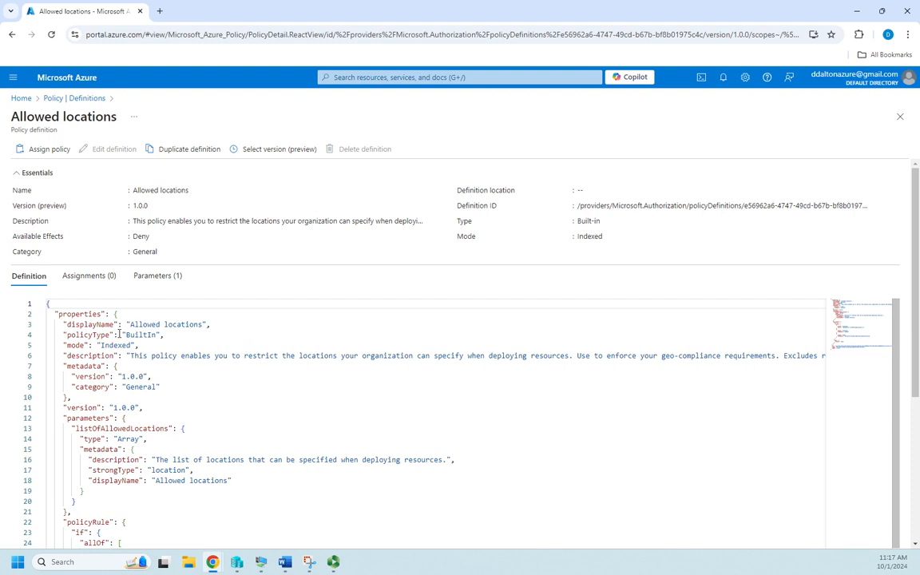
scroll(120, 335, down, 10)
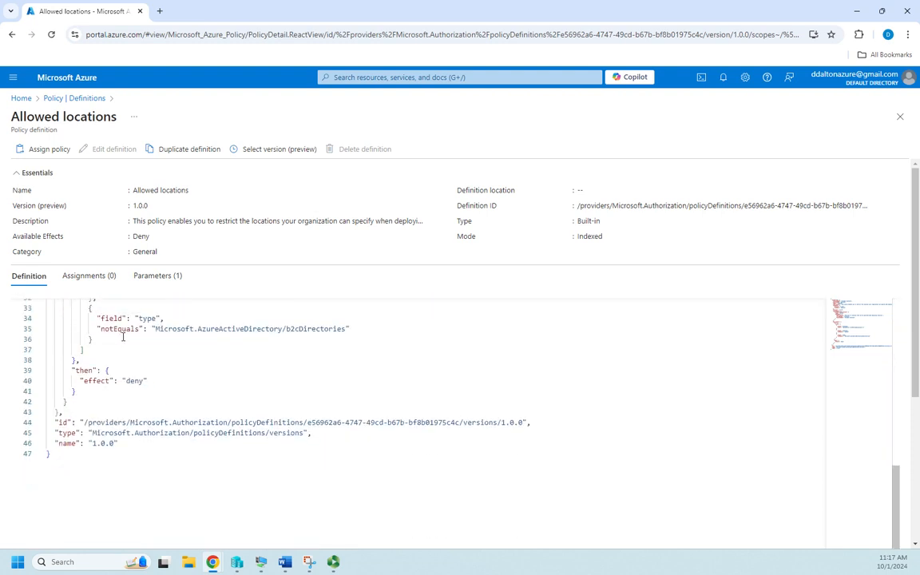
scroll(126, 338, up, 10)
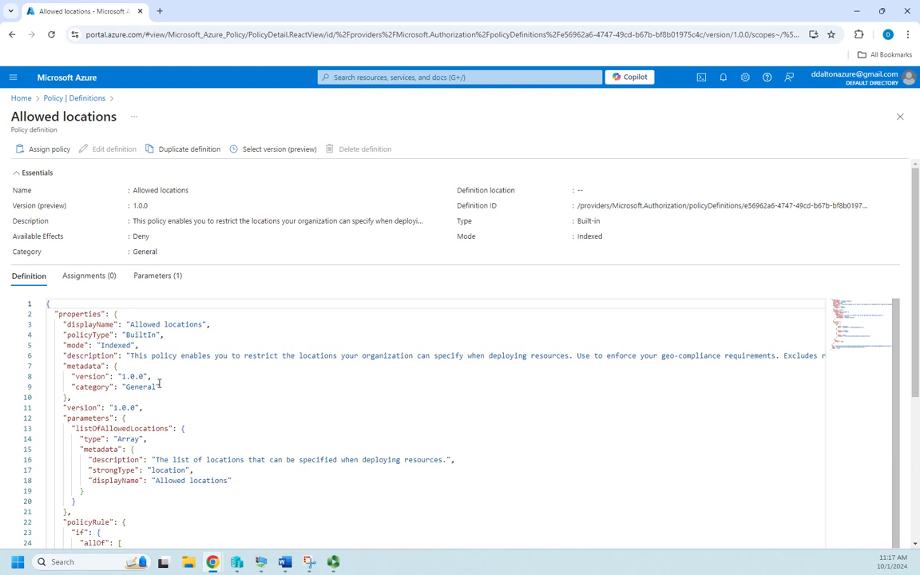
click(95, 279)
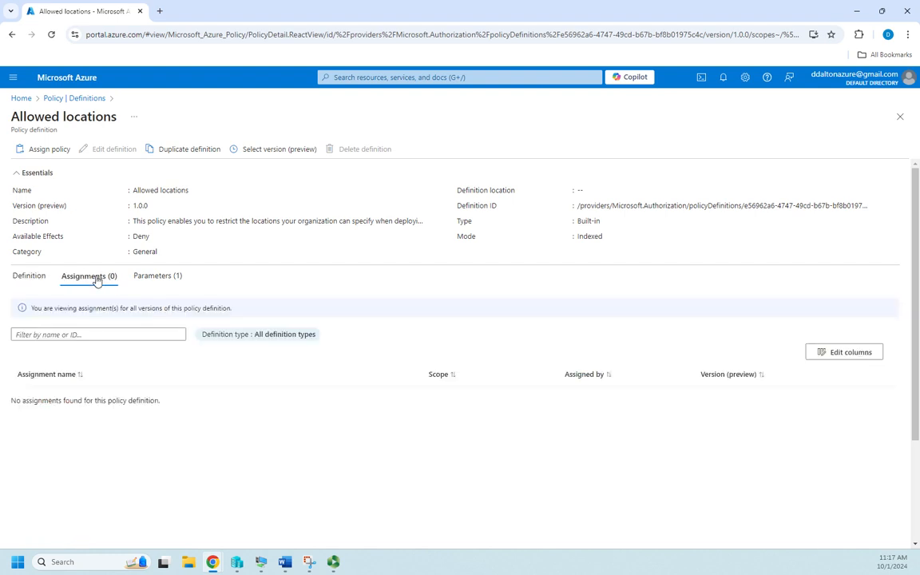
click(156, 280)
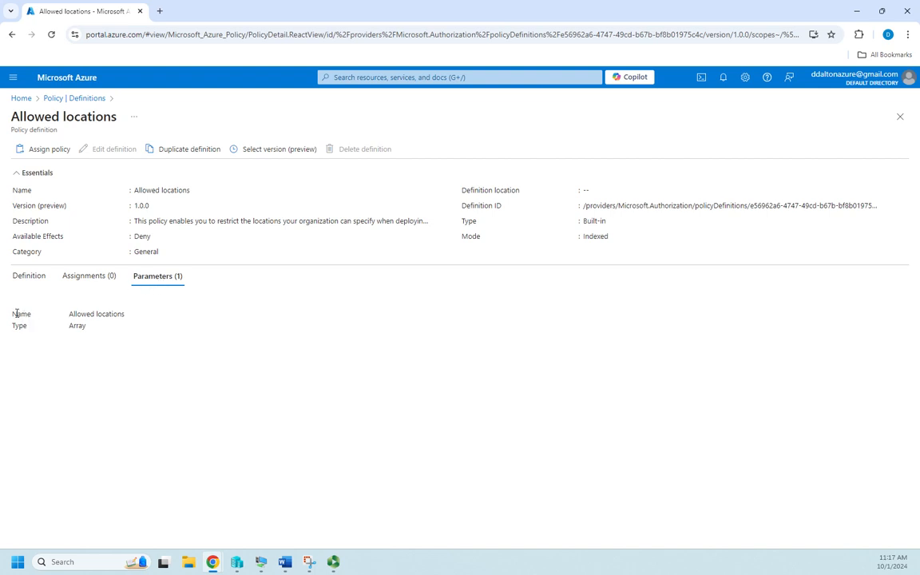
drag(16, 313, 121, 312)
click(137, 317)
Return to the definition's JSON and examine where the policy rule references the listOfAllowedLocations parameter.
click(31, 277)
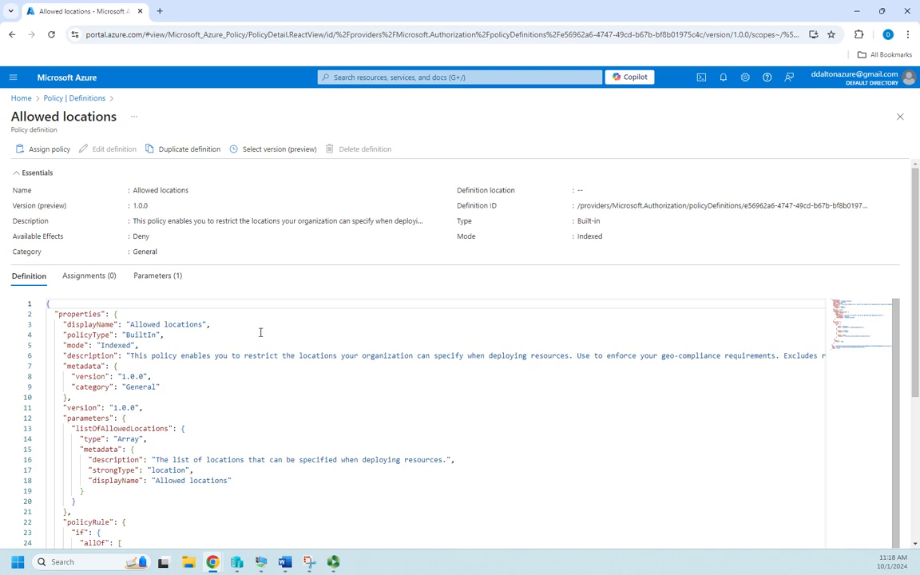
scroll(260, 332, down, 5)
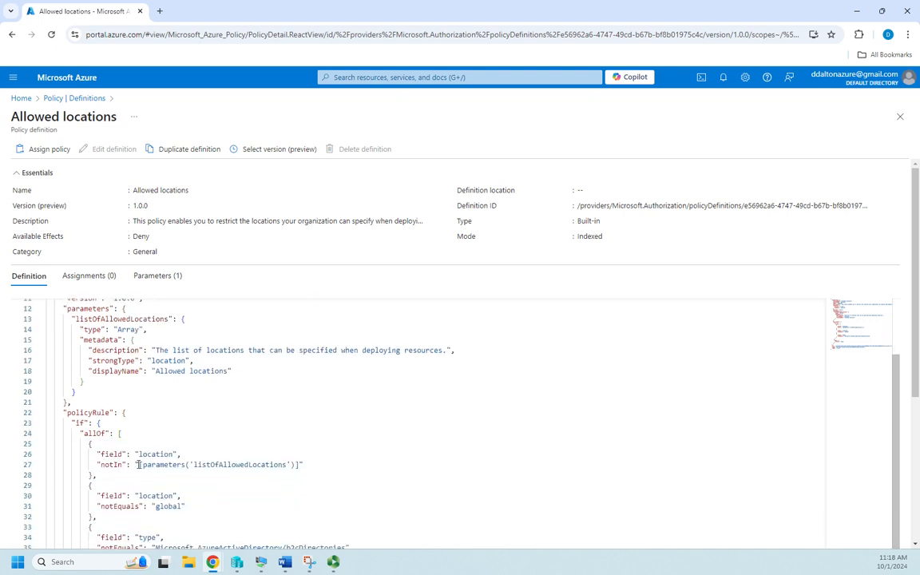
drag(141, 463, 294, 463)
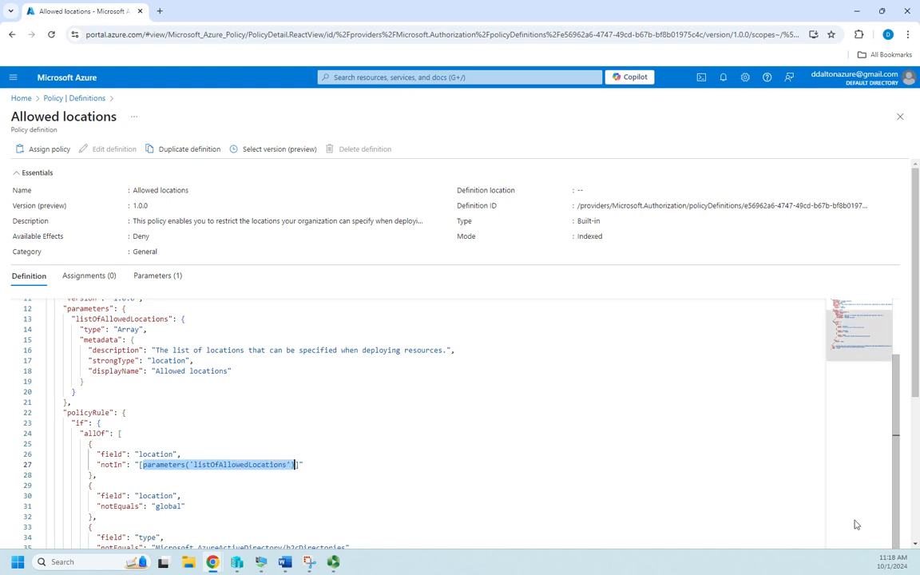
click(415, 432)
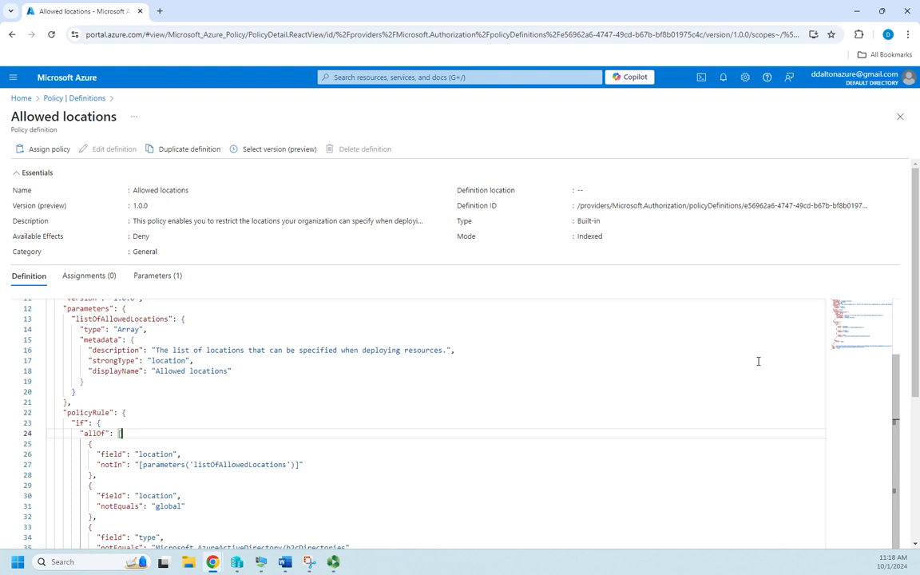
Start assigning the Allowed locations policy and check the scope options, keeping the Azure for Students subscription.
click(52, 150)
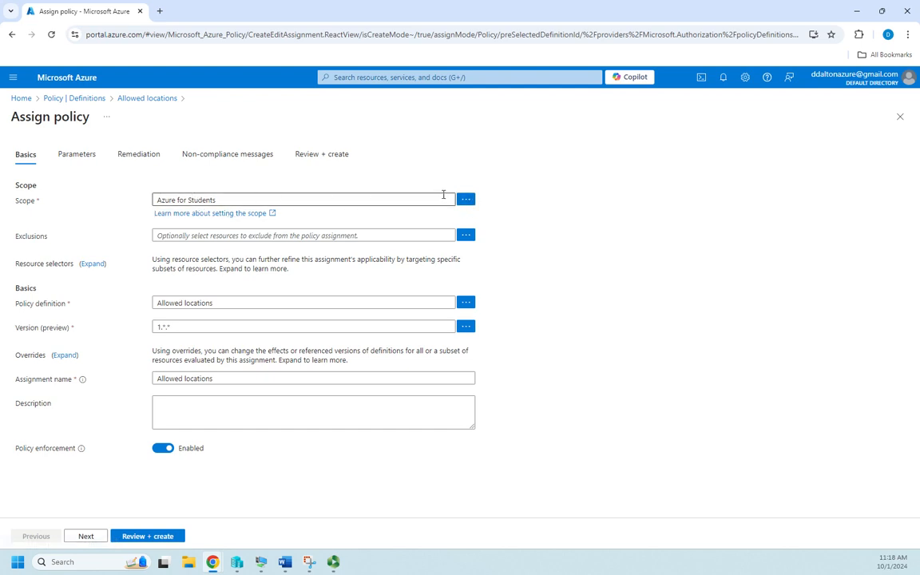
click(465, 200)
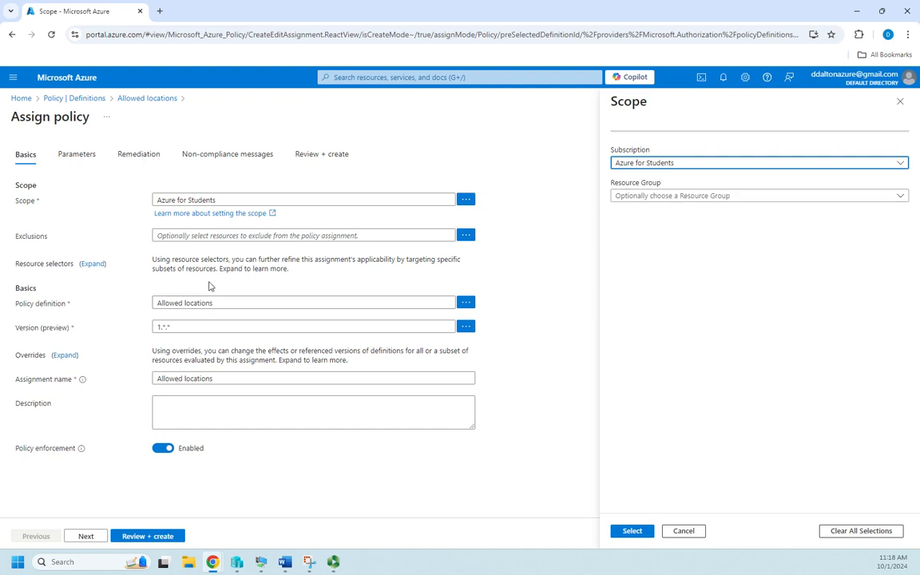
click(275, 253)
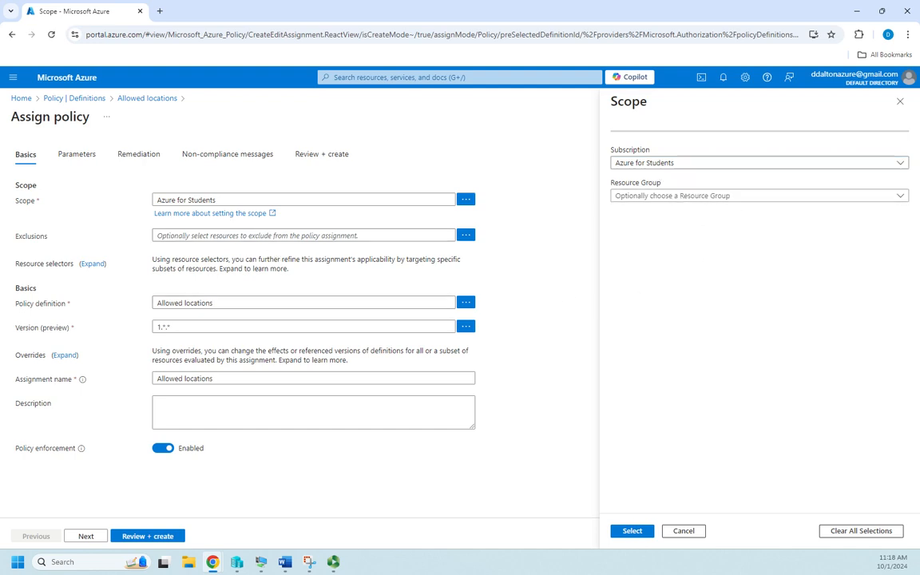
click(683, 532)
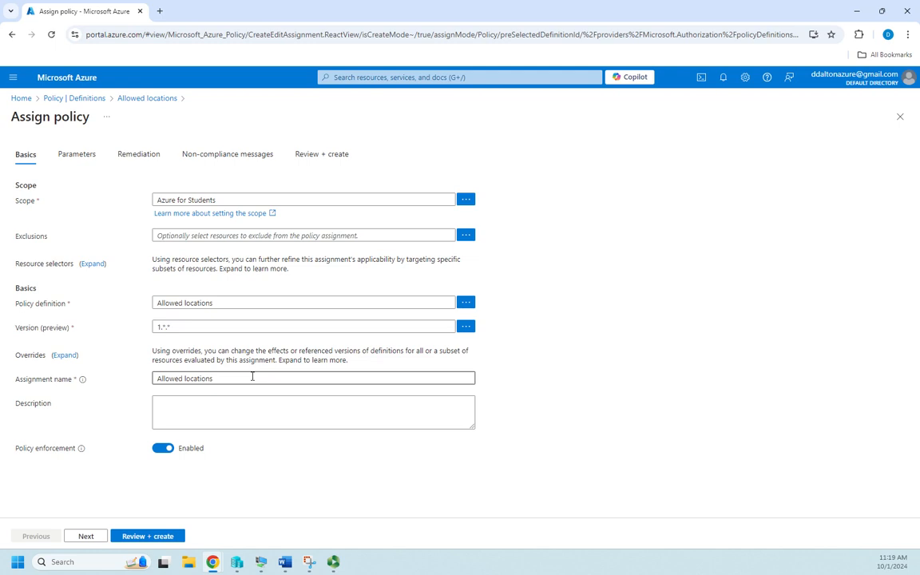
Set the assignment name to "Permit only US West".
click(208, 406)
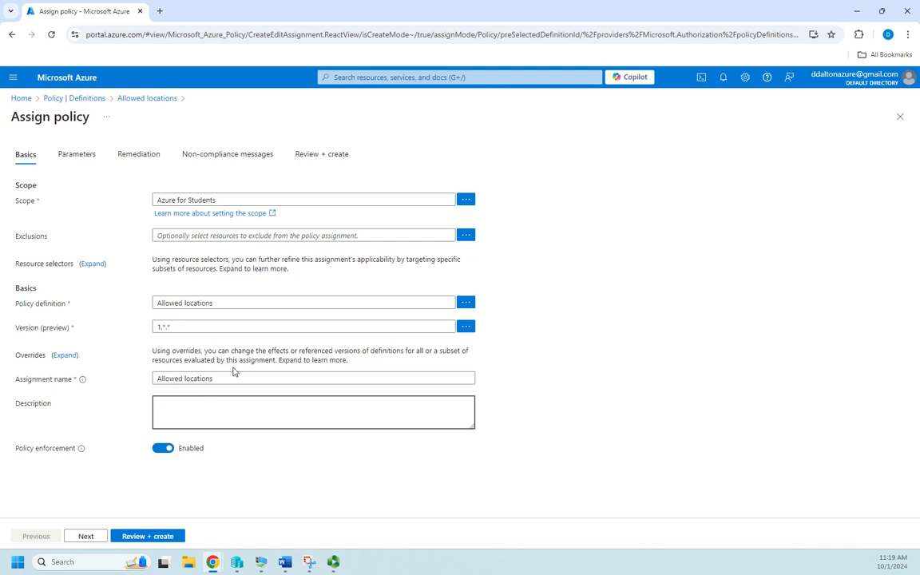
drag(234, 378, 115, 379)
text(Permit only )
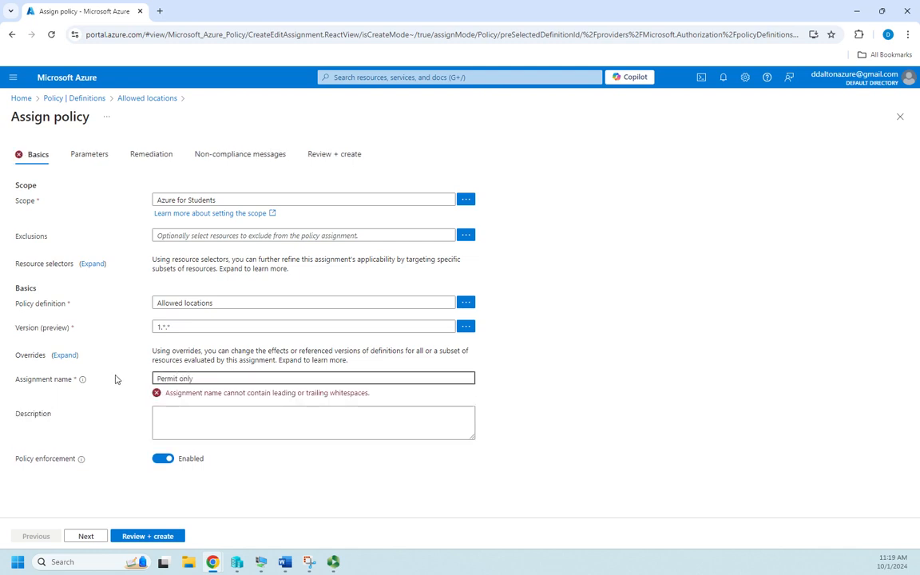
text(US W)
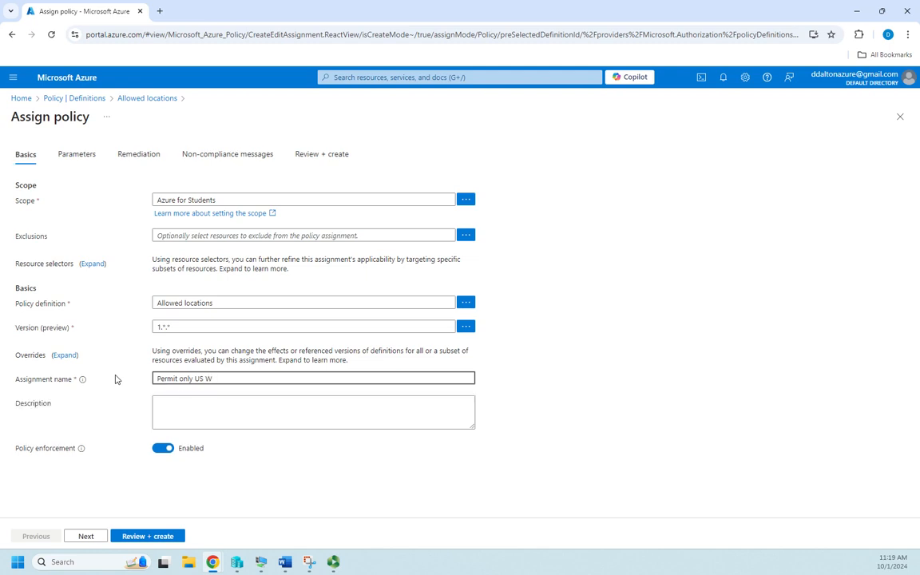
text(ESest)
key(Tab)
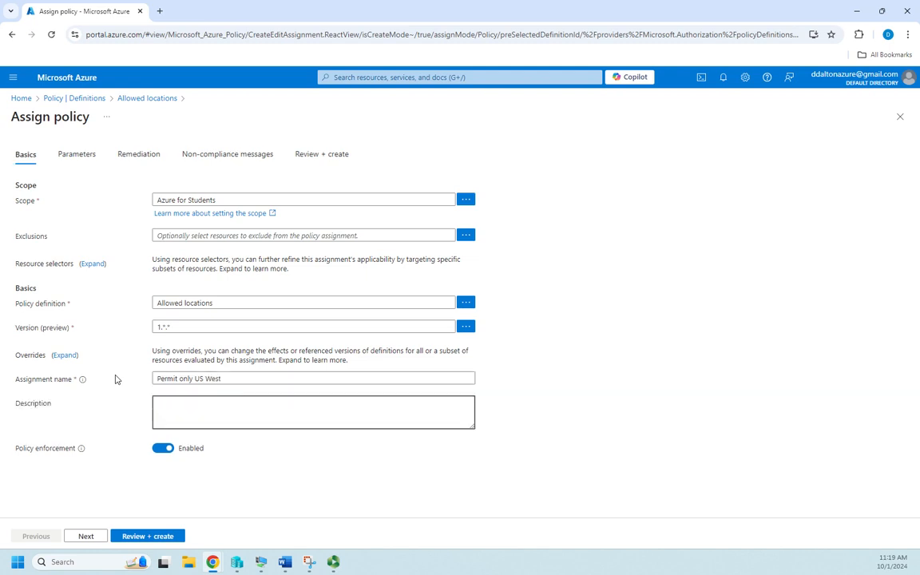
Enter the assignment description "This policy will allow force us to use the US West regions".
text(This p)
text(olicy will allow us to )
text(rce )
text(us to use the)
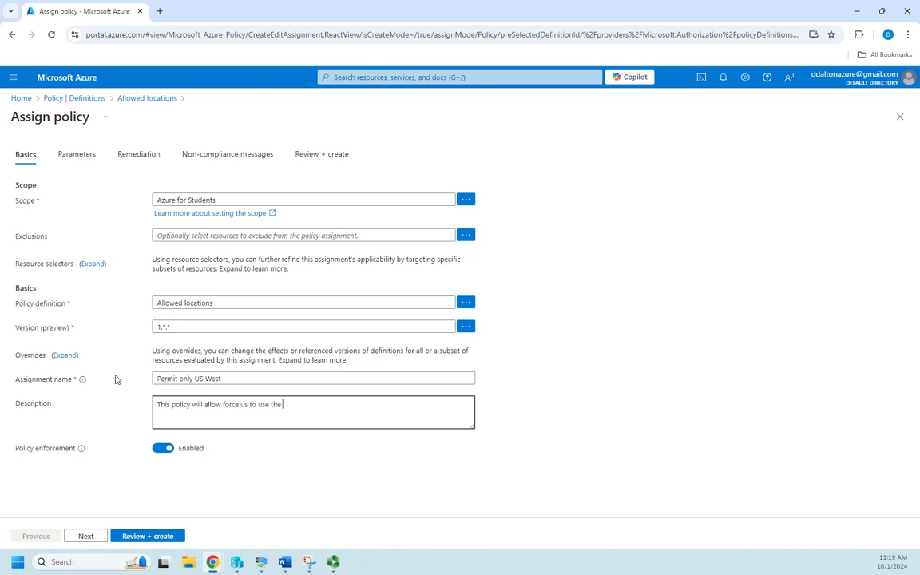
text( the US we)
key(BackSpace)
text(wesest regions)
Set the Allowed locations parameter to West US 2, West US 3 and West US.
click(85, 536)
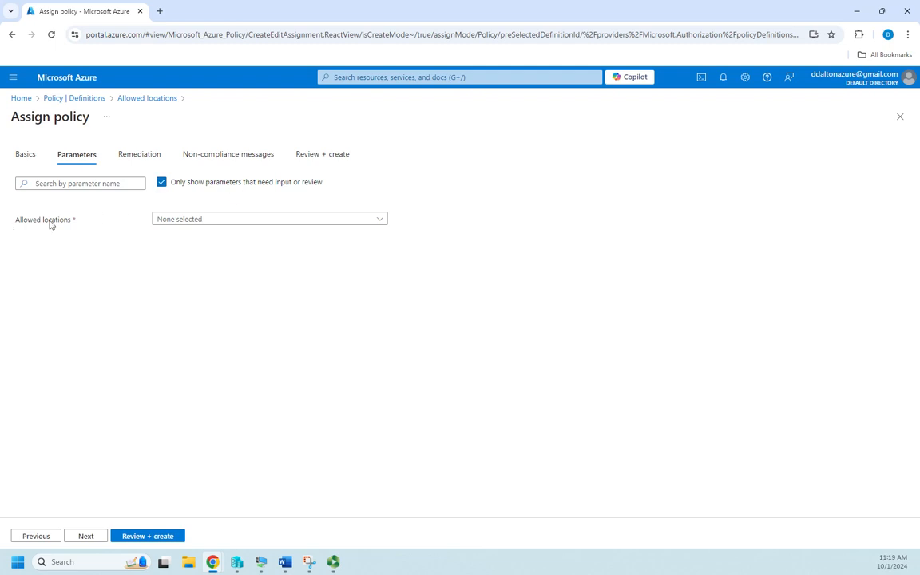
click(273, 222)
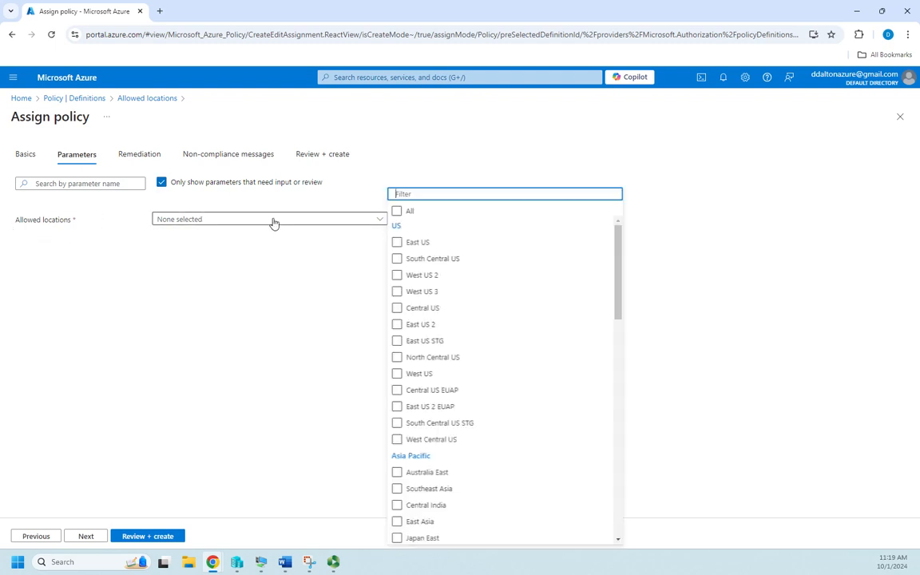
click(398, 275)
click(399, 292)
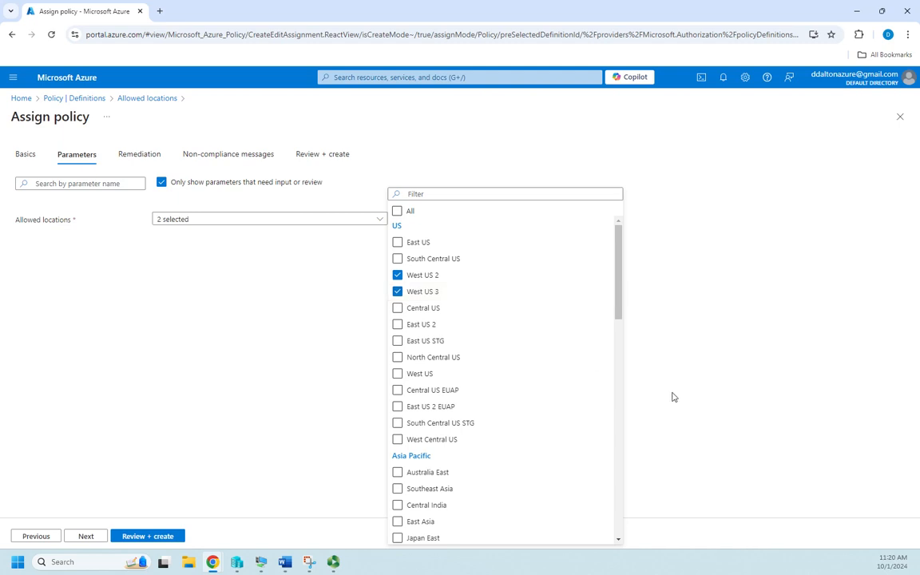
click(405, 376)
scroll(424, 354, down, 2)
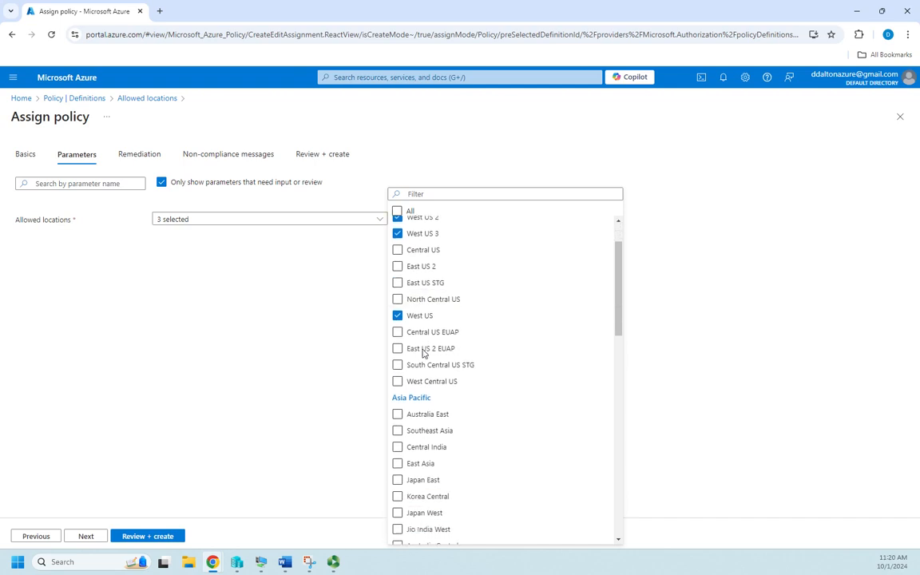
scroll(424, 354, up, 2)
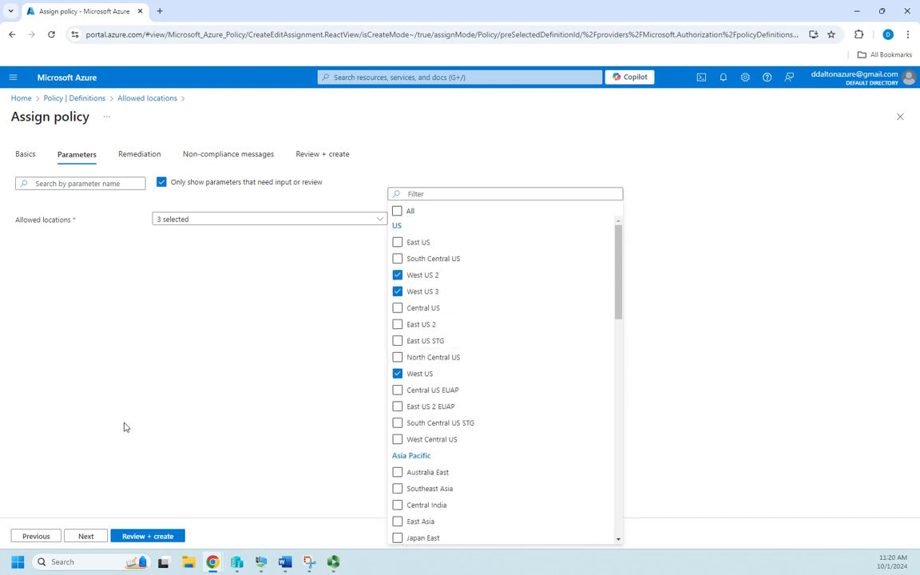
click(222, 400)
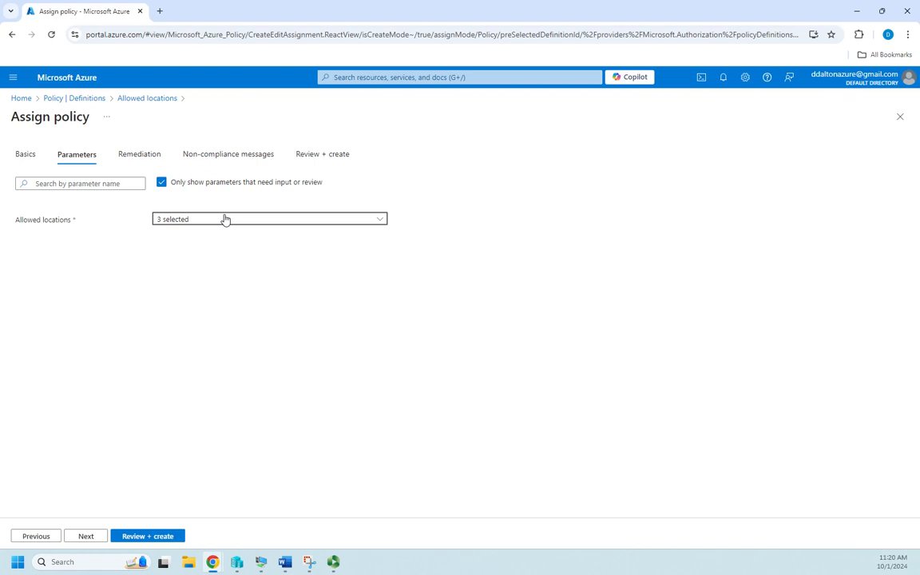
Leave the remediation settings at their defaults and enter the non-compliance message "I'm sorry, you are only allowed to created resources in the West US regions.".
click(87, 536)
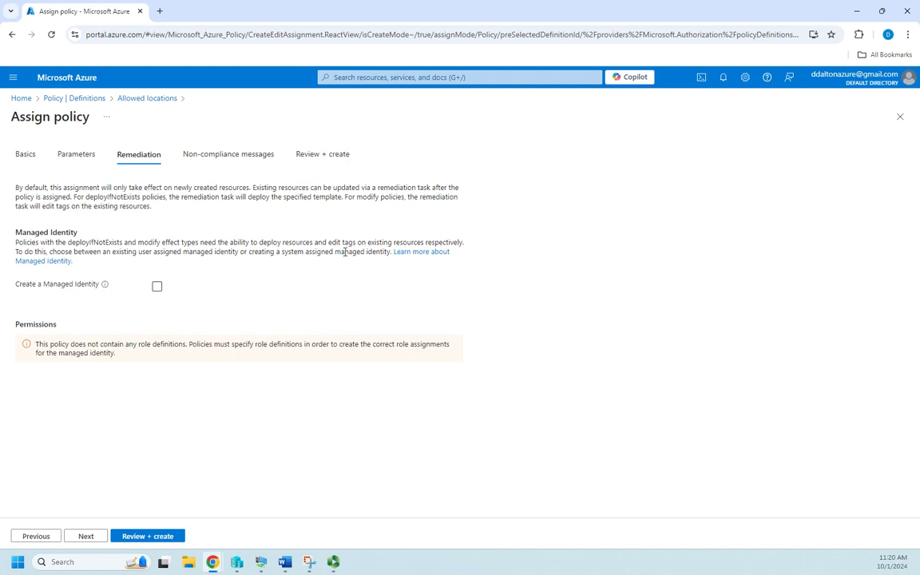
click(88, 539)
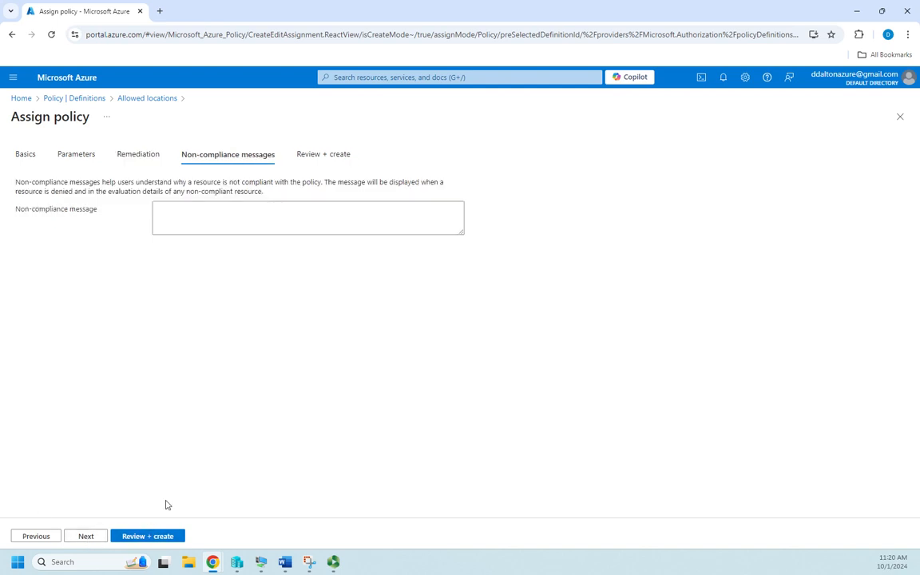
click(291, 214)
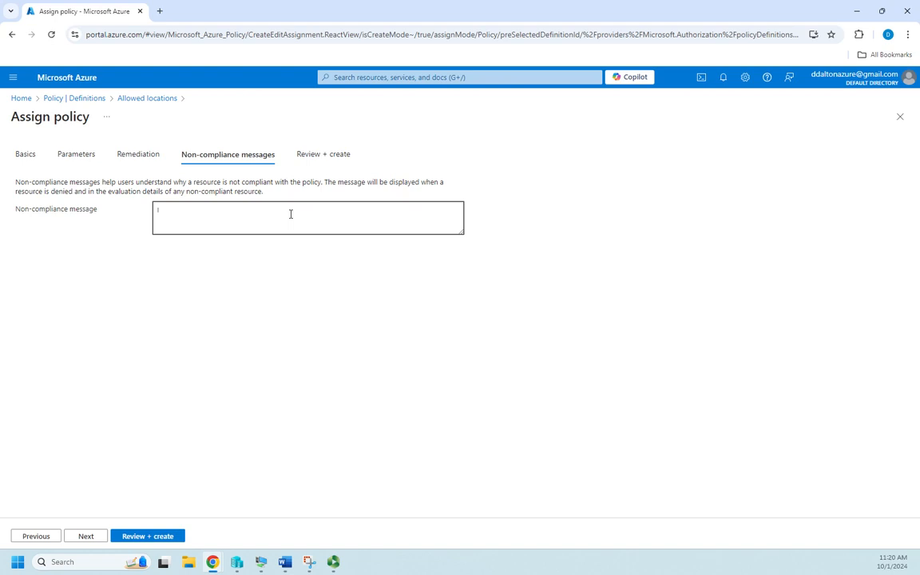
text(I'm sorru)
key(BackSpace)
text(y, you are aon)
text(ly alllowed to created re)
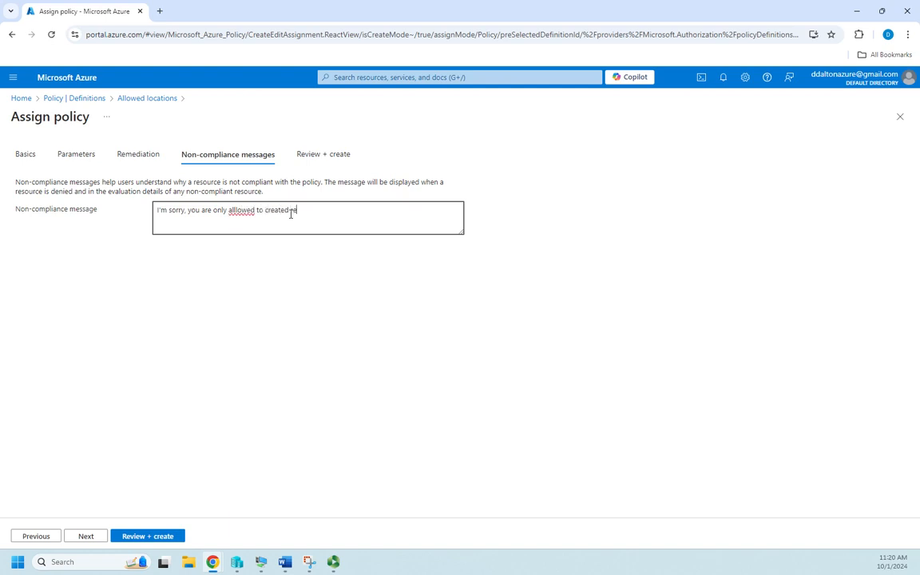
text(sources)
click(233, 211)
key(BackSpace)
key(End)
text(in the)
Review and create the policy assignment, and open the list of policy assignments.
click(86, 535)
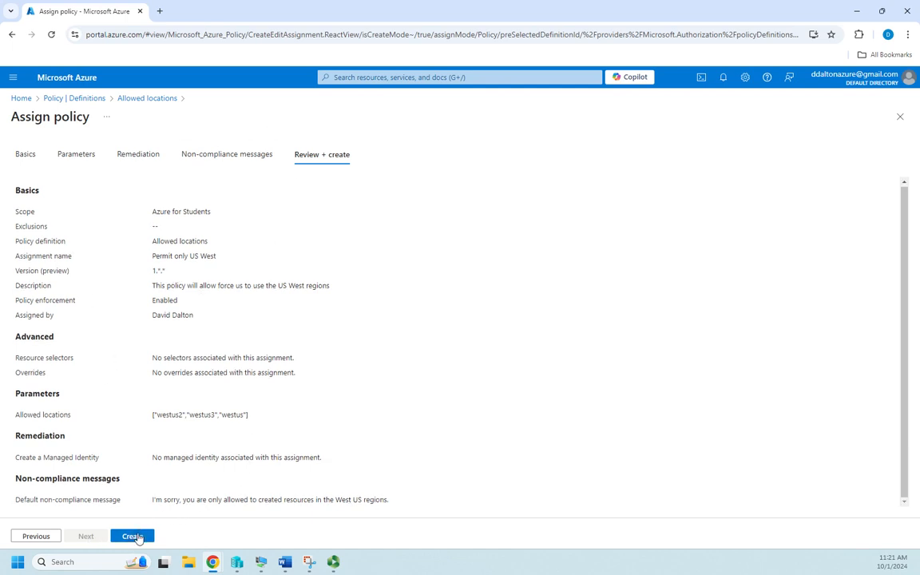
click(133, 536)
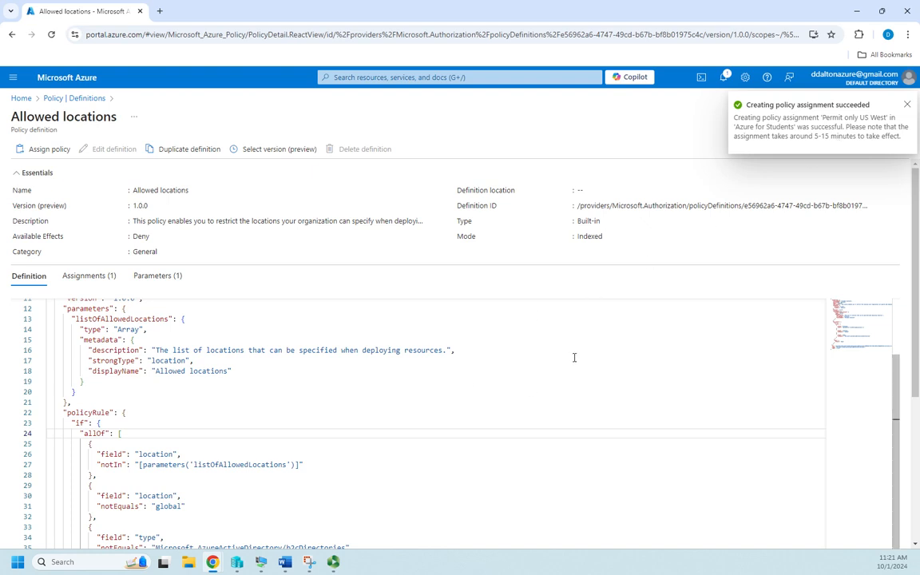
click(53, 100)
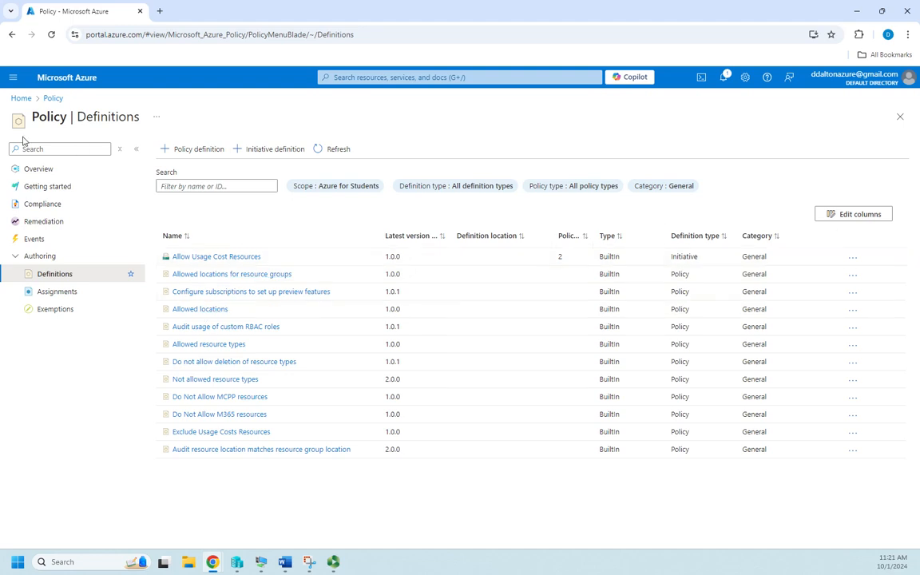
click(47, 294)
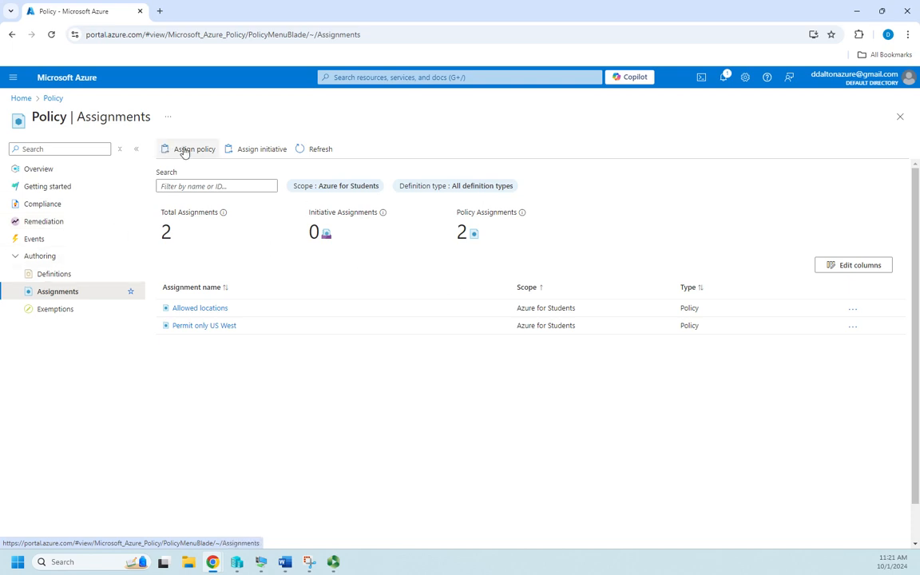
Look over the policy Exemptions, Overview and Remediation pages.
click(62, 313)
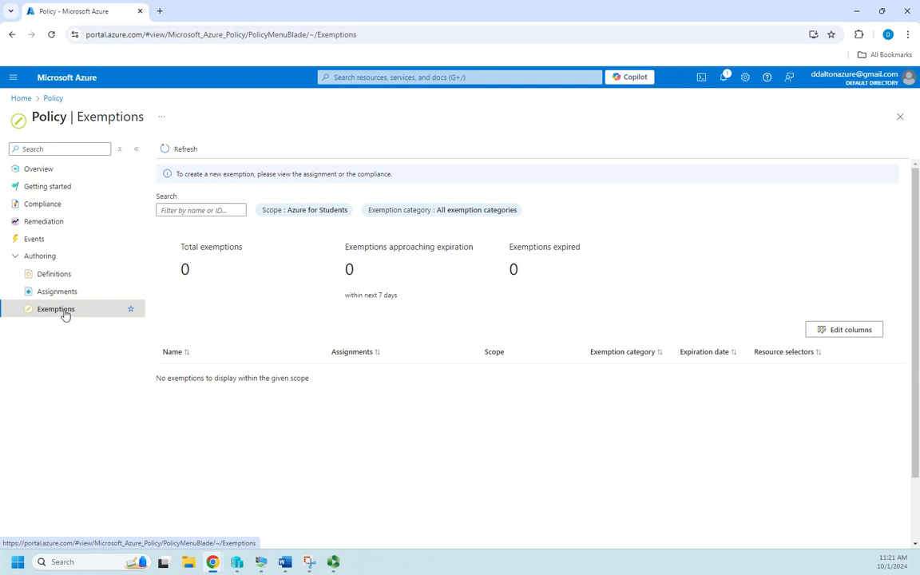
click(50, 171)
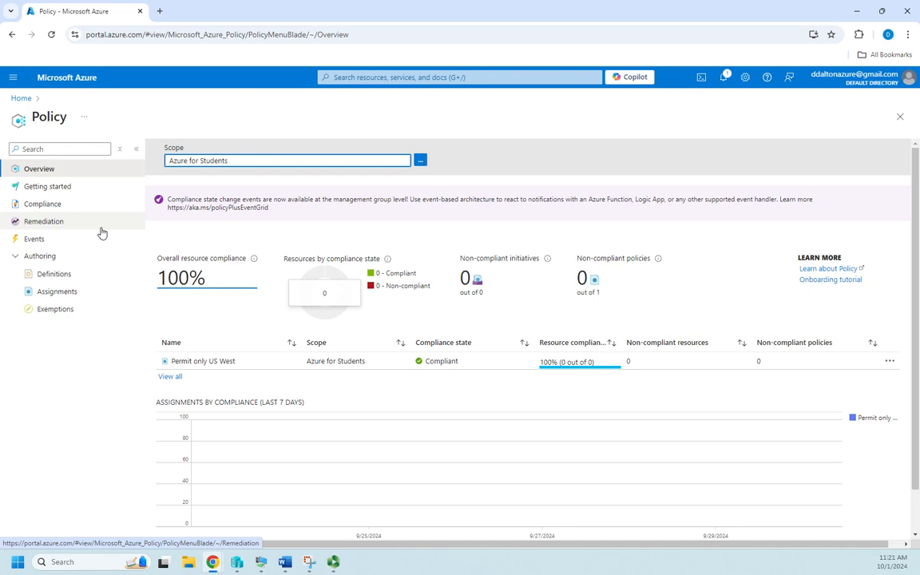
click(57, 222)
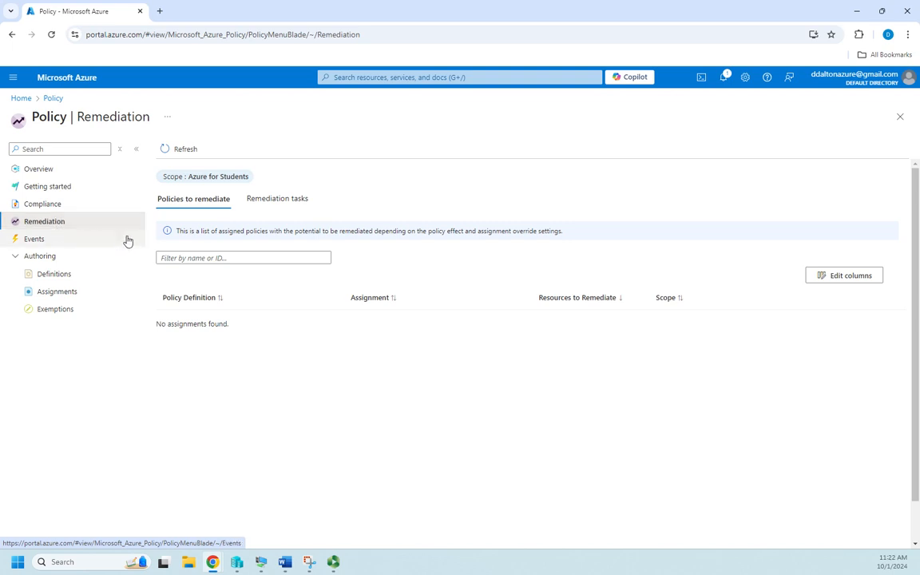
Look over the policy Compliance and Overview pages, and open the list of policy assignments.
click(37, 206)
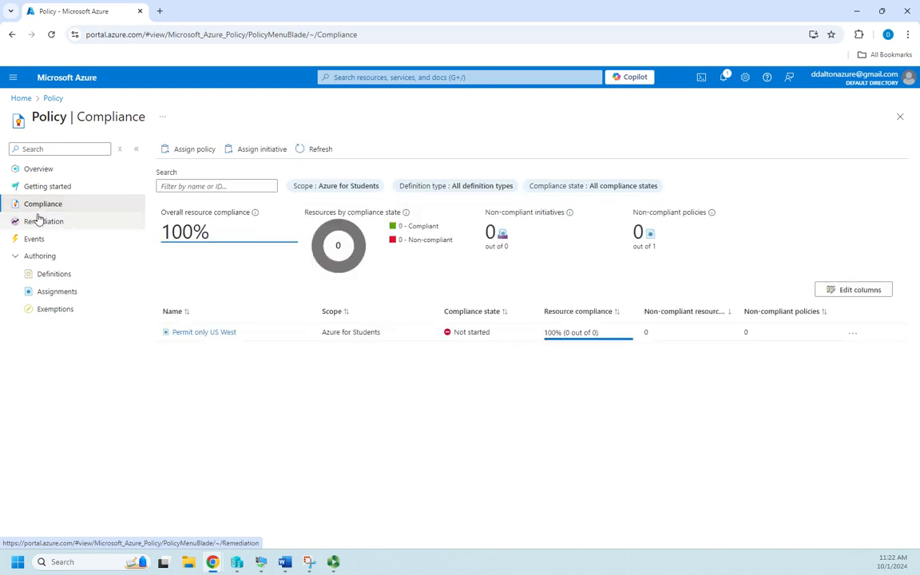
click(27, 169)
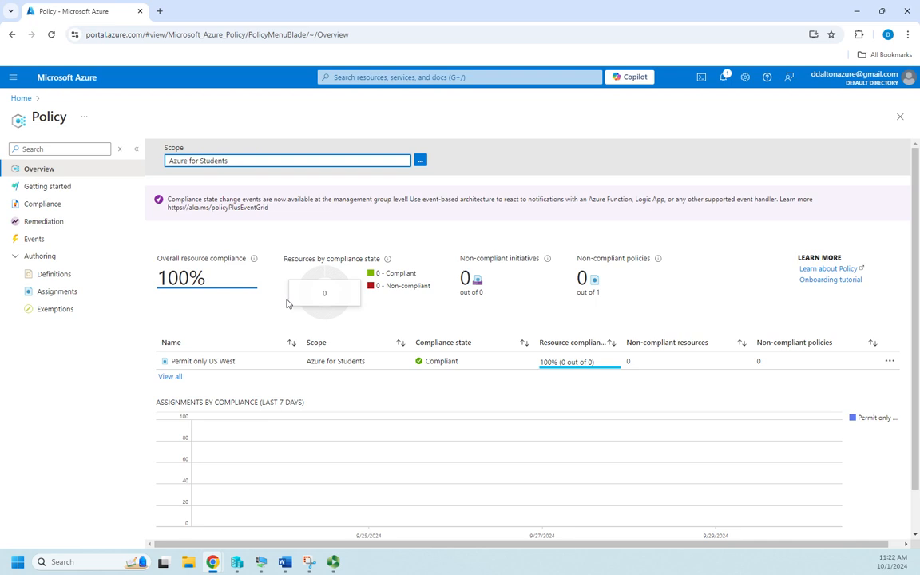
click(56, 292)
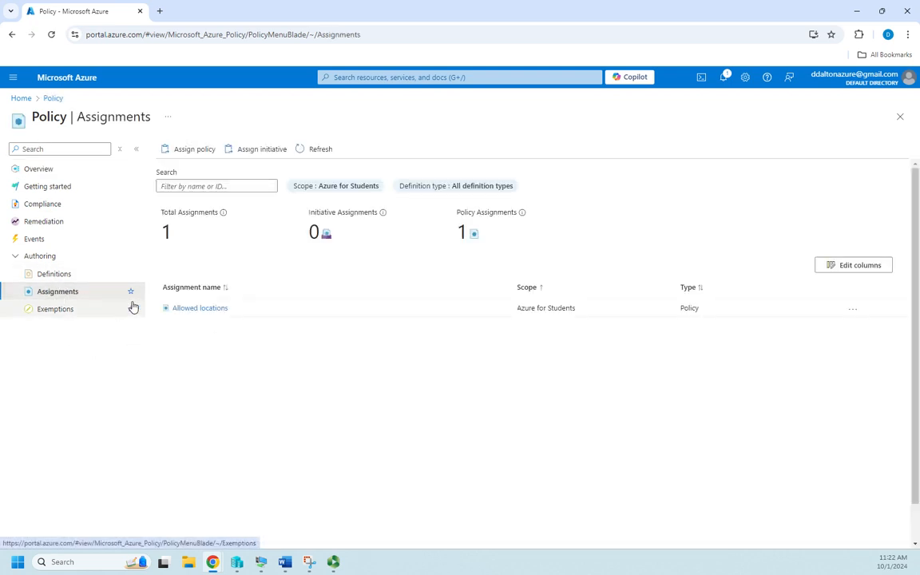
Open the Permit only US West assignment from the assignments list and review its details and allowed locations parameter.
click(200, 308)
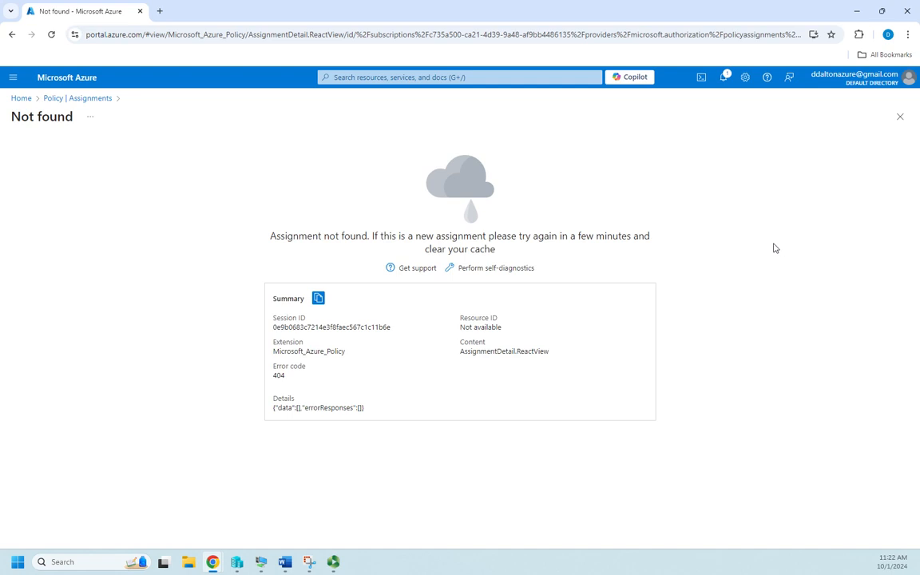
click(54, 97)
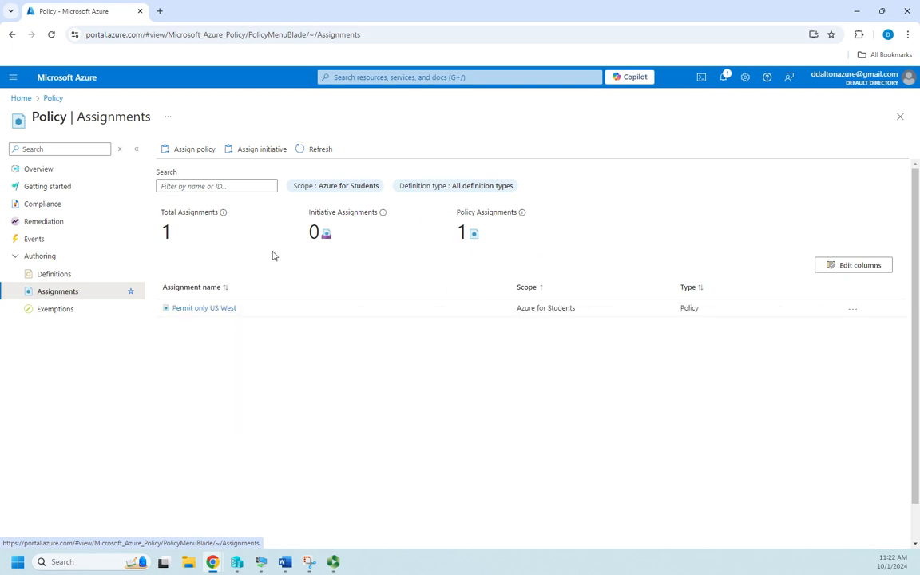
click(196, 310)
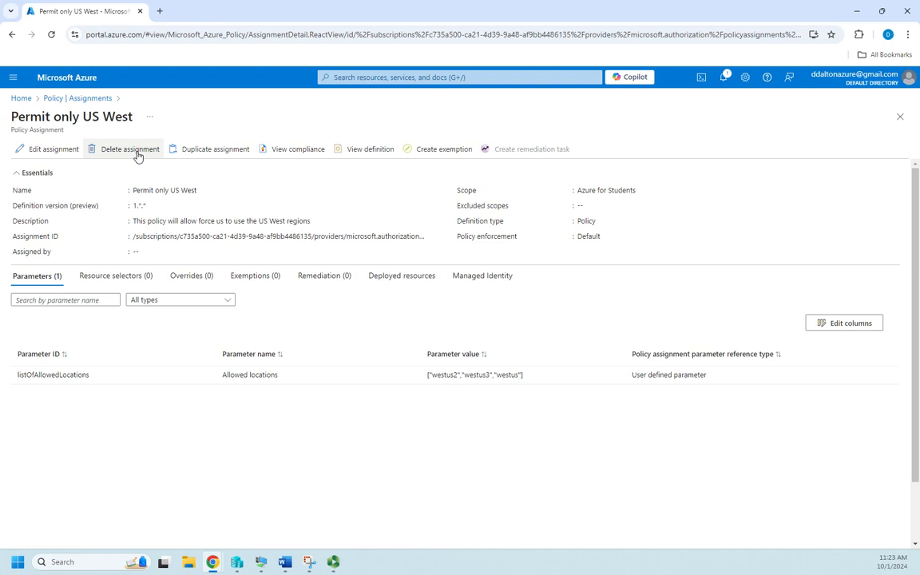
Open the Permit only US West assignment for editing and read the explanation of its Policy enforcement setting.
click(56, 150)
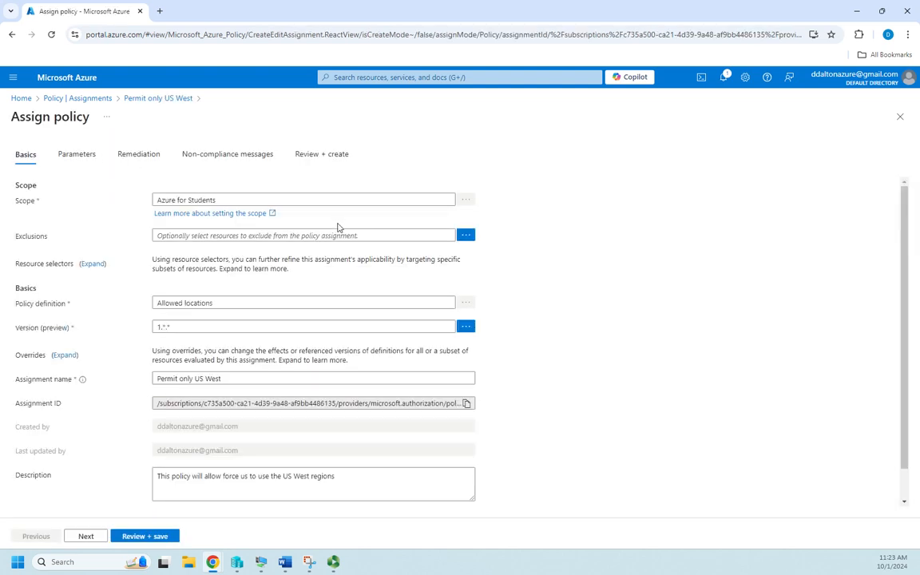
scroll(337, 228, down, 1)
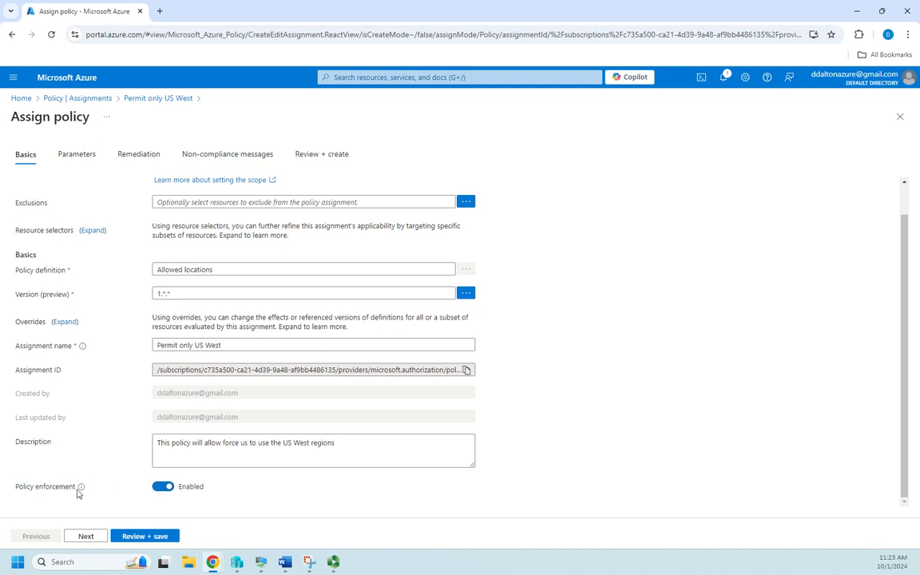
mouse_move(81, 489)
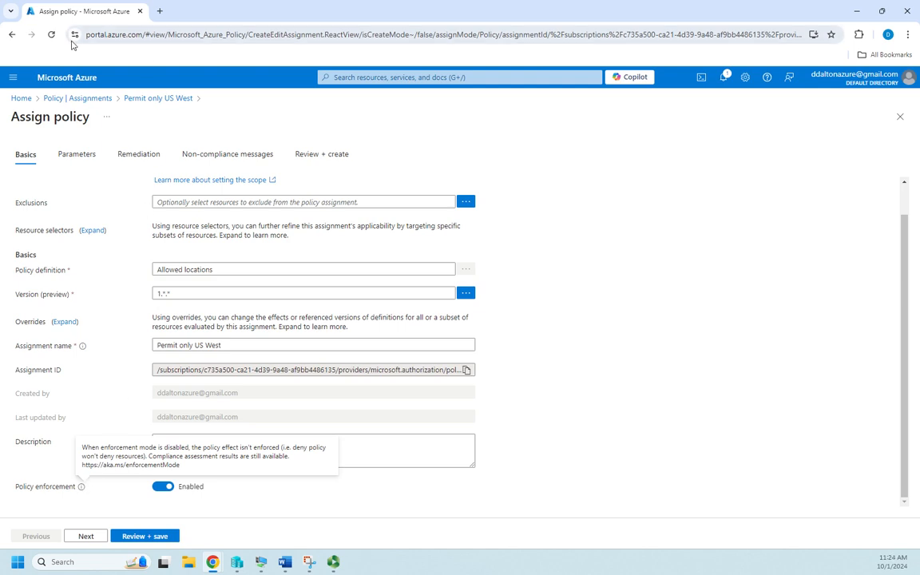
Leave the assignment editor without saving and delete the Permit only US West policy assignment.
click(95, 100)
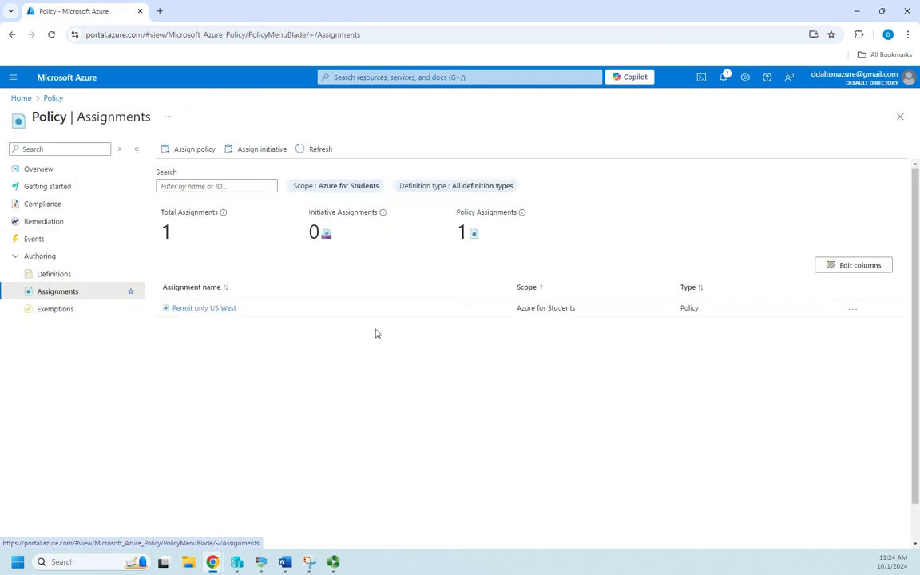
click(201, 309)
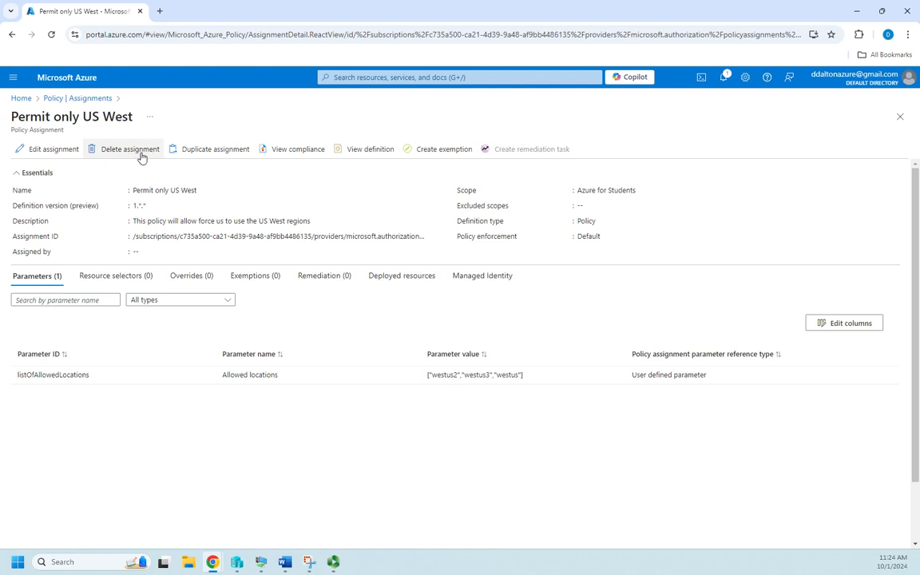
click(140, 153)
click(470, 372)
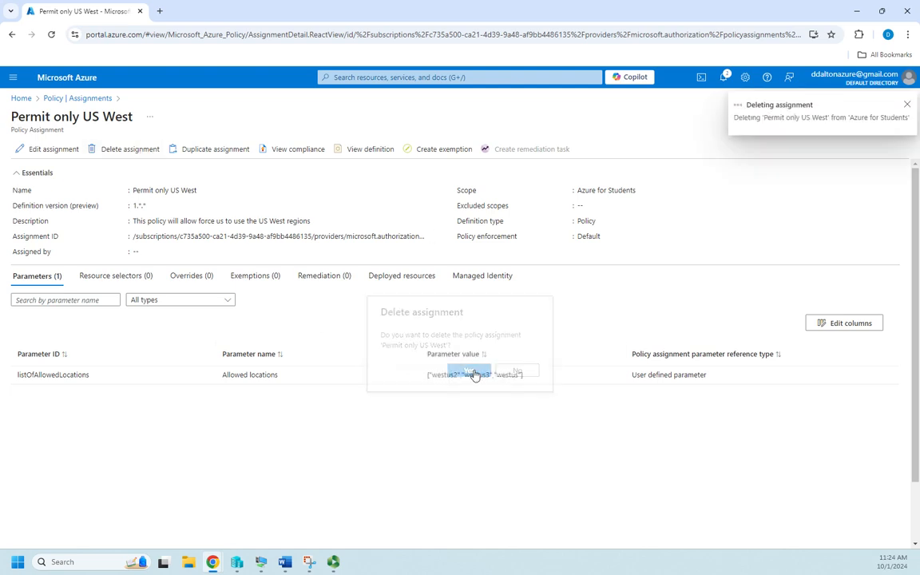